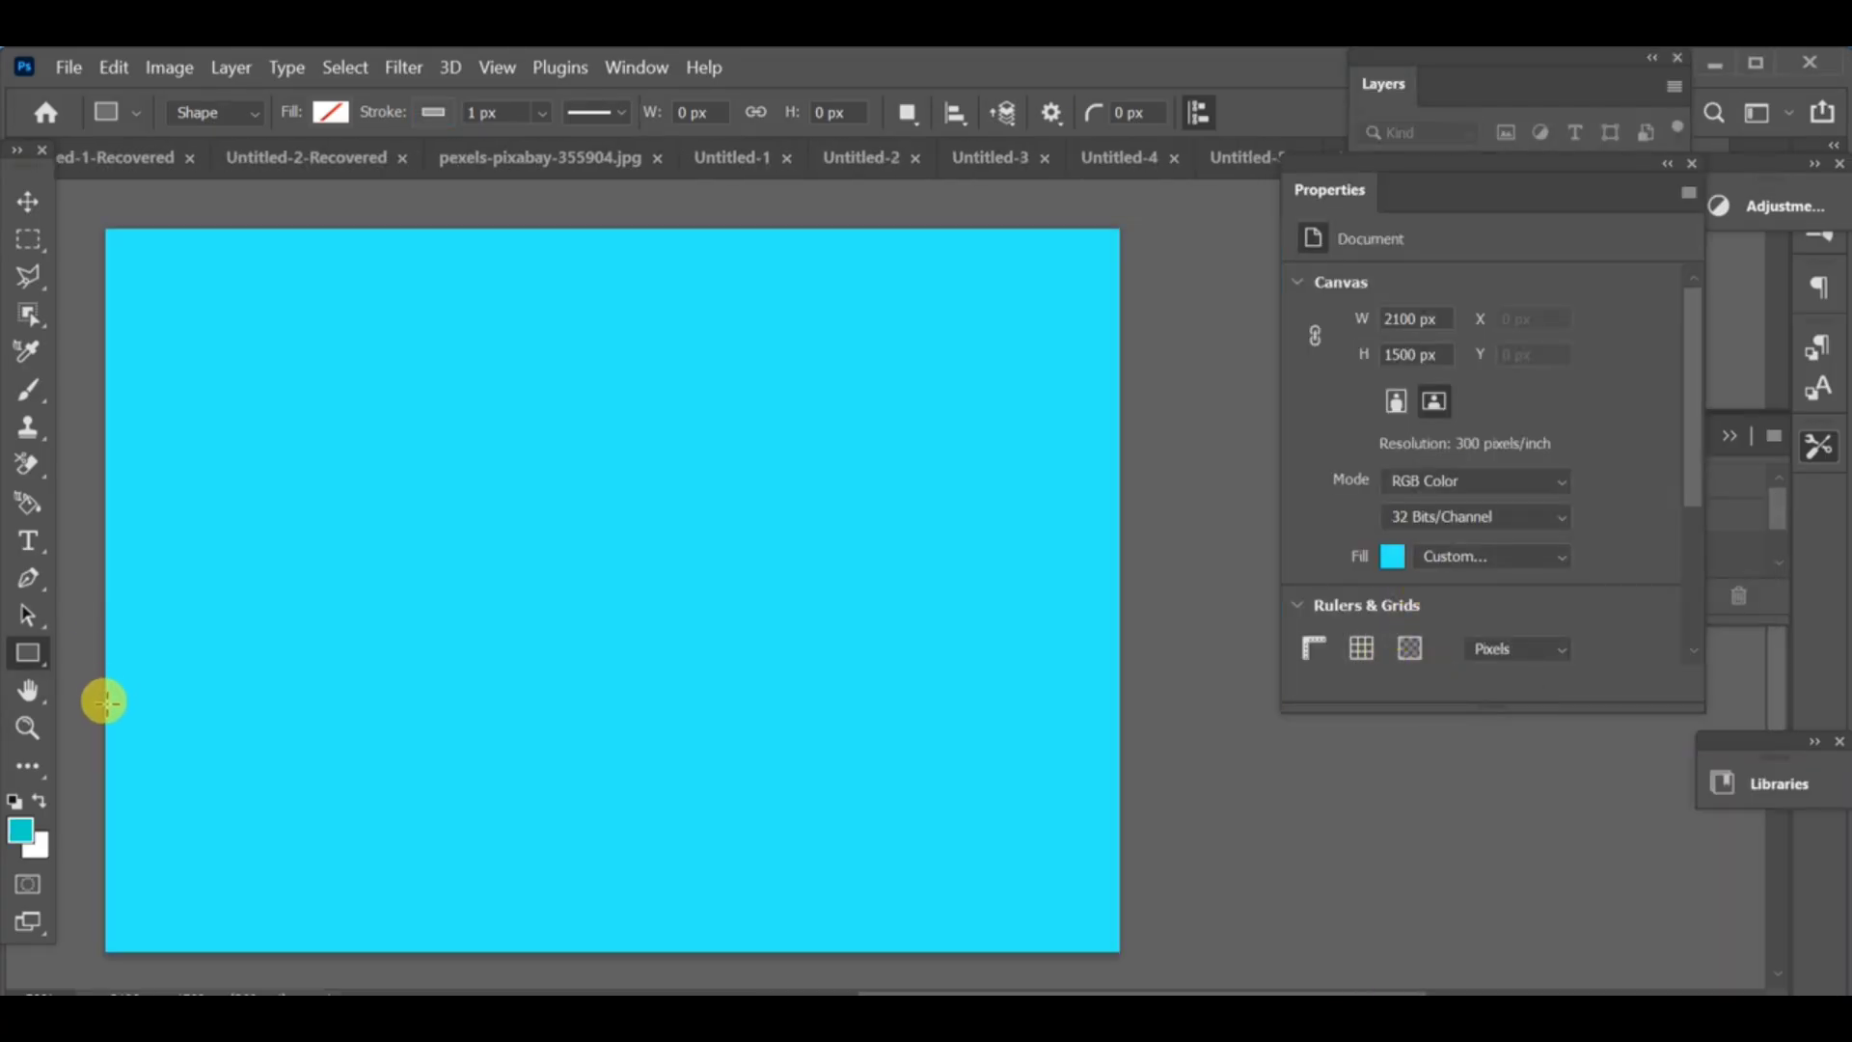
Step: Draw a slightly taller bottom-left rectangle with teal fill and no stroke
mouse_move(104, 719)
mouse_down()
mouse_move(440, 943)
mouse_move(471, 940)
mouse_up()
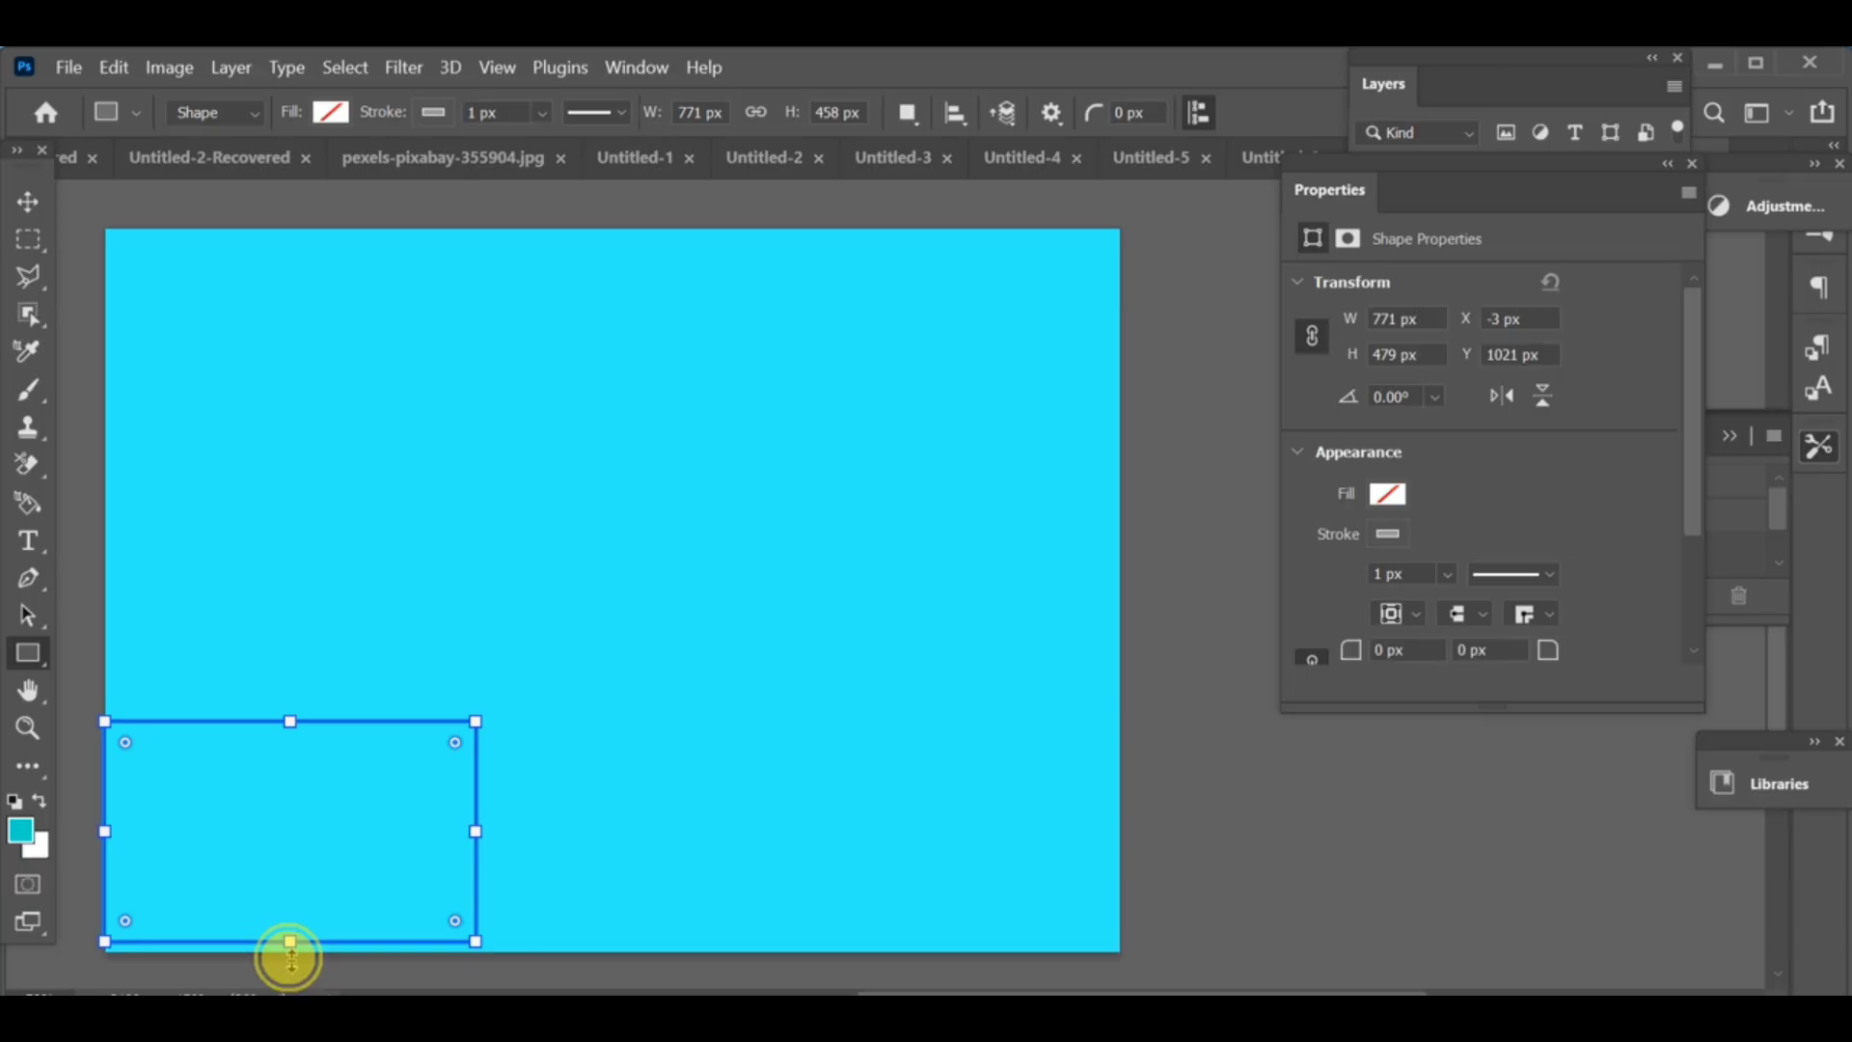
mouse_move(291, 943)
mouse_down()
mouse_move(290, 960)
mouse_move(290, 943)
mouse_up()
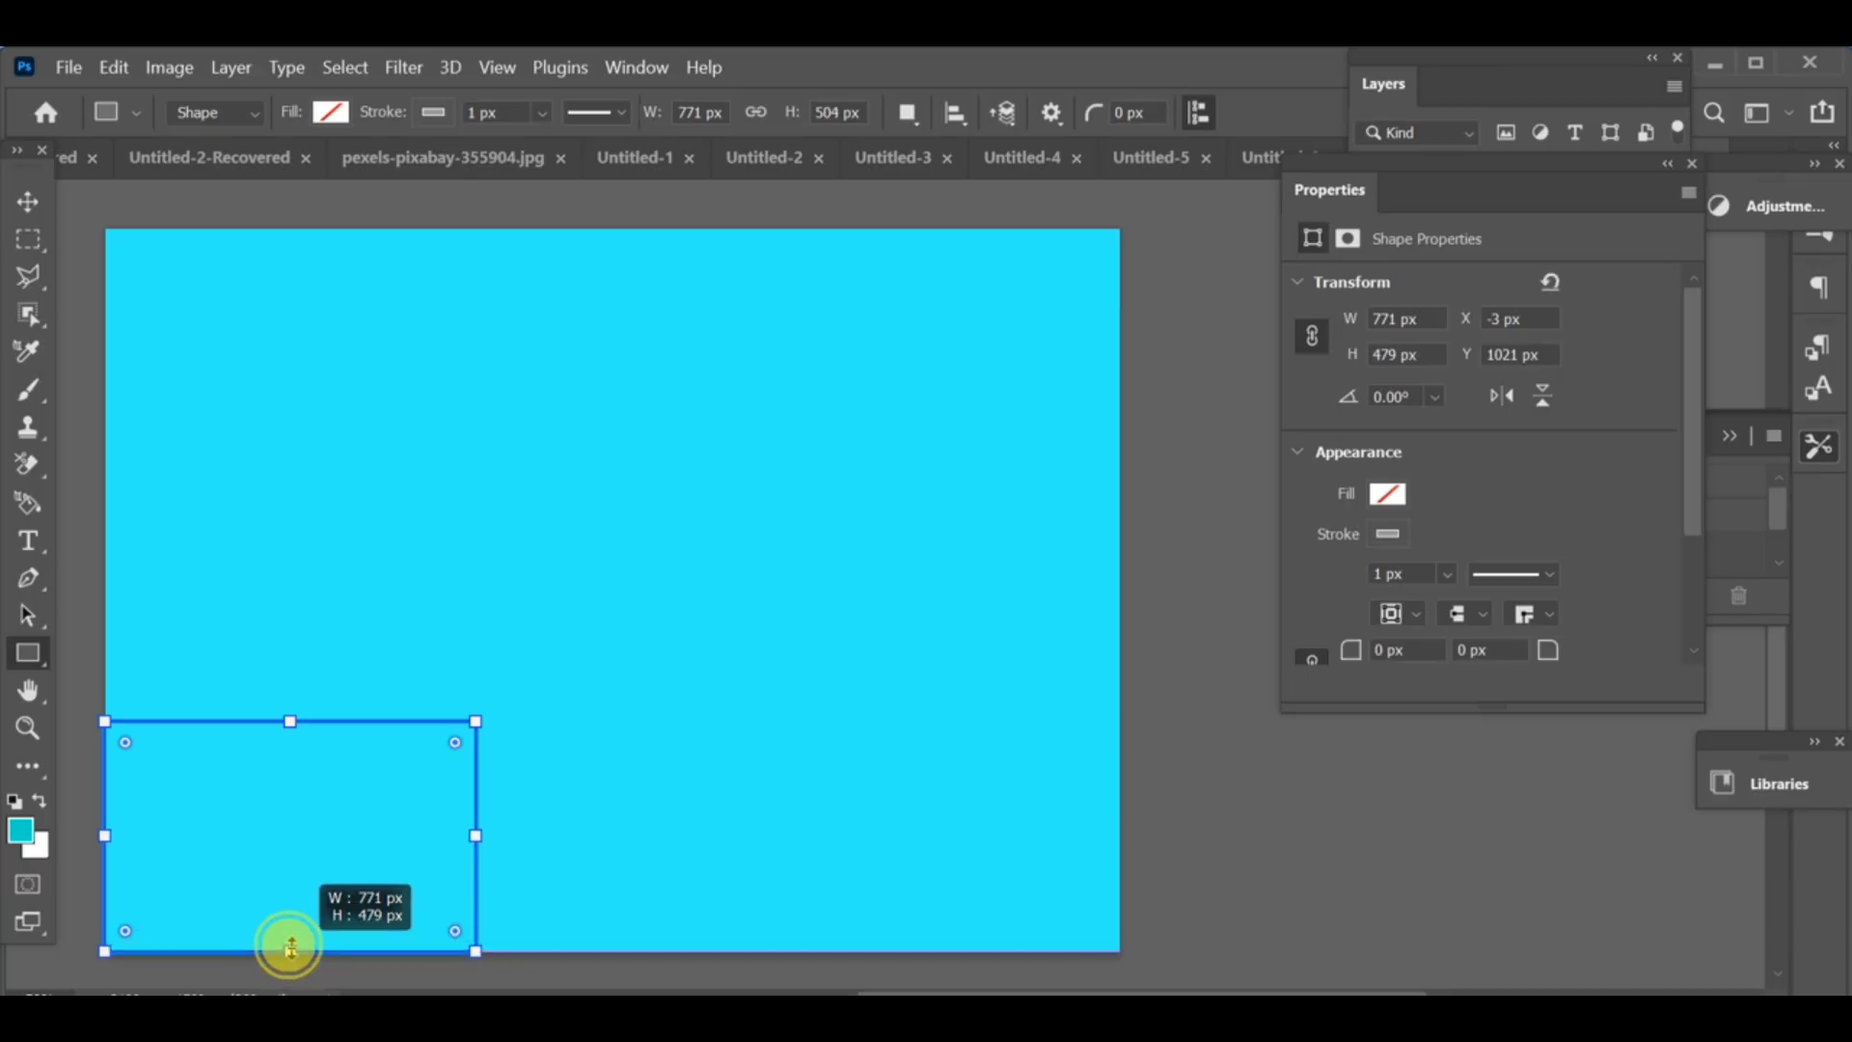
click(434, 110)
click(263, 170)
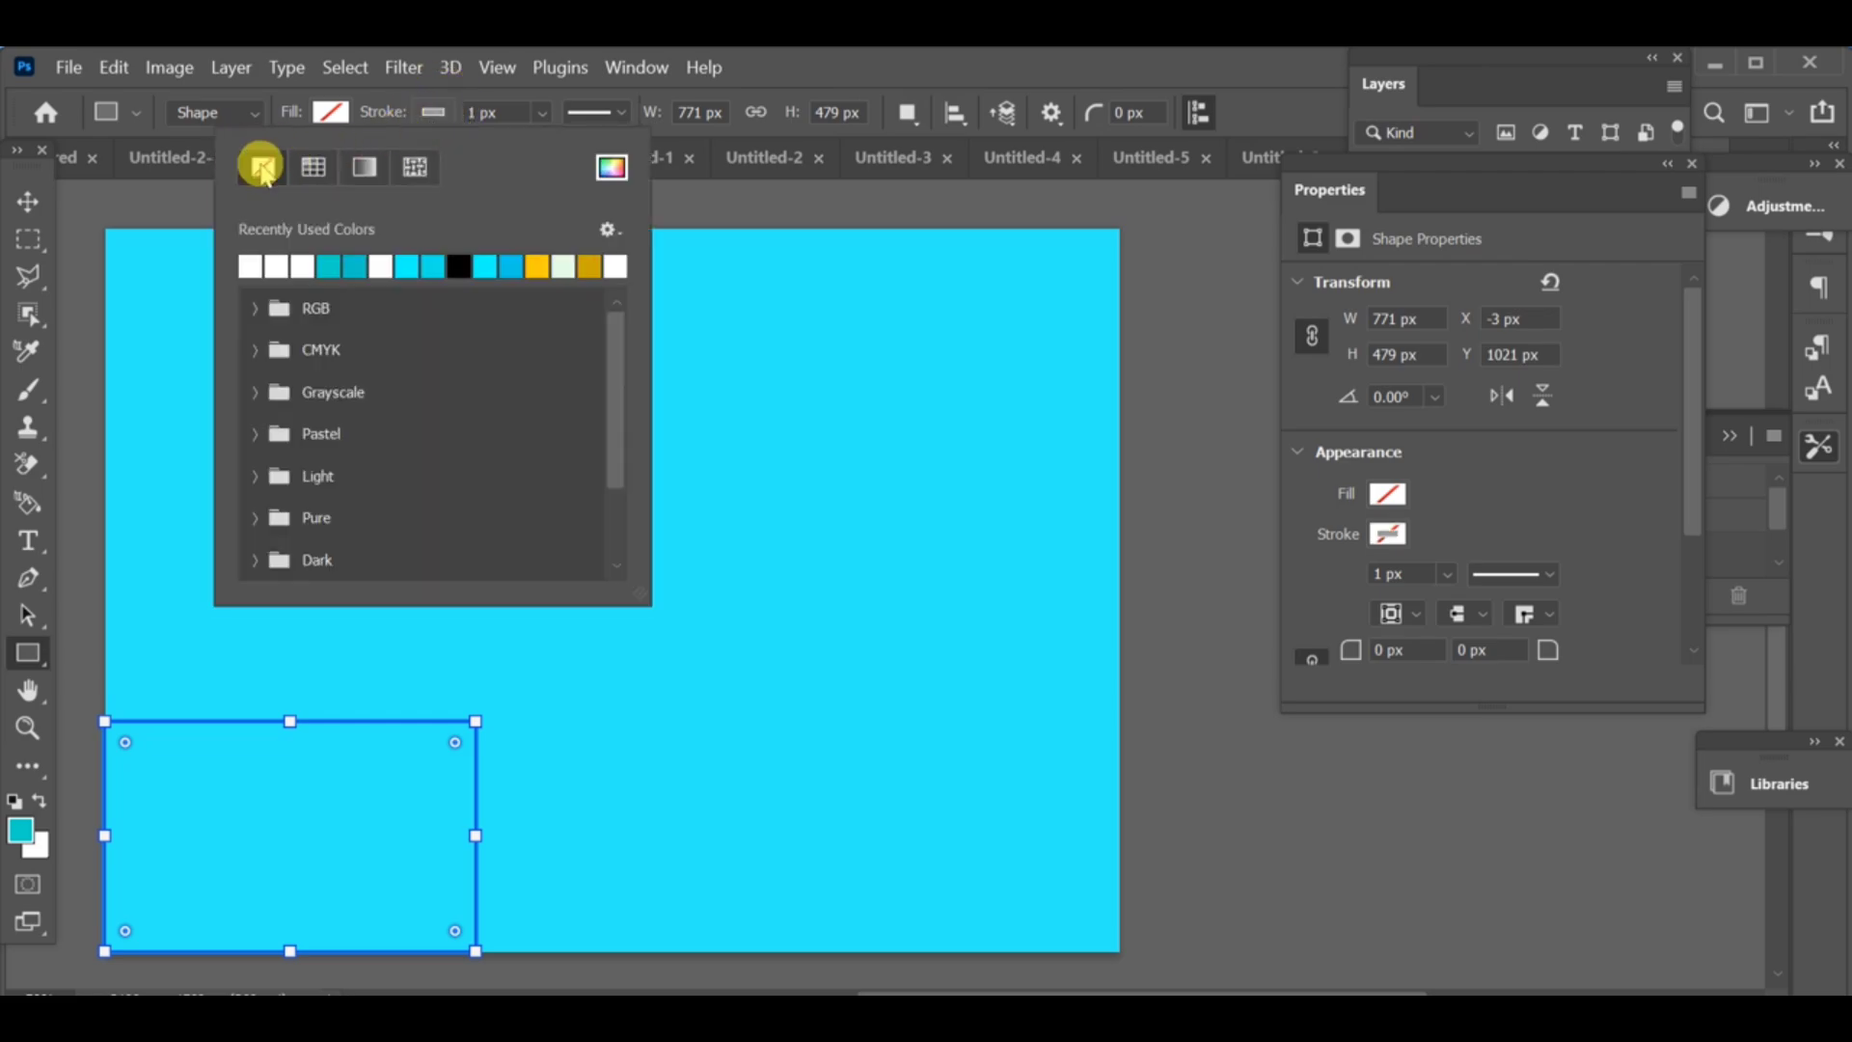
click(332, 113)
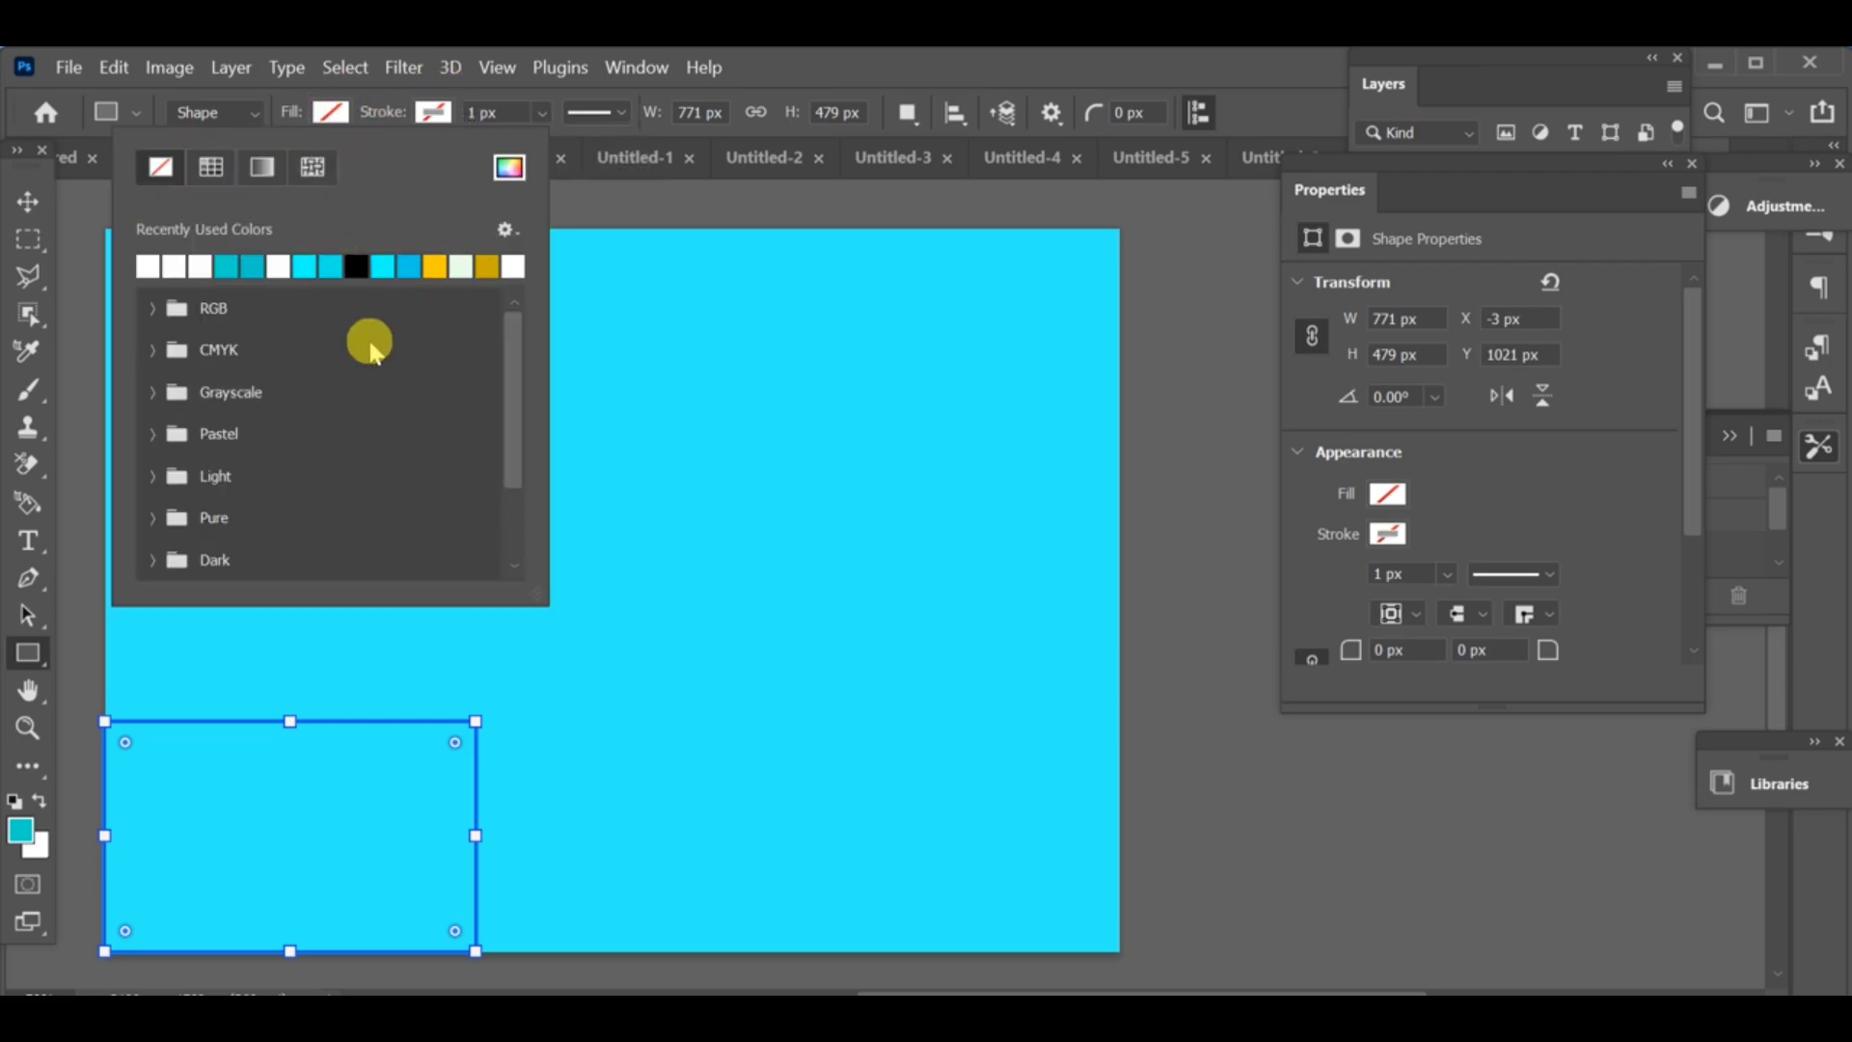
click(228, 265)
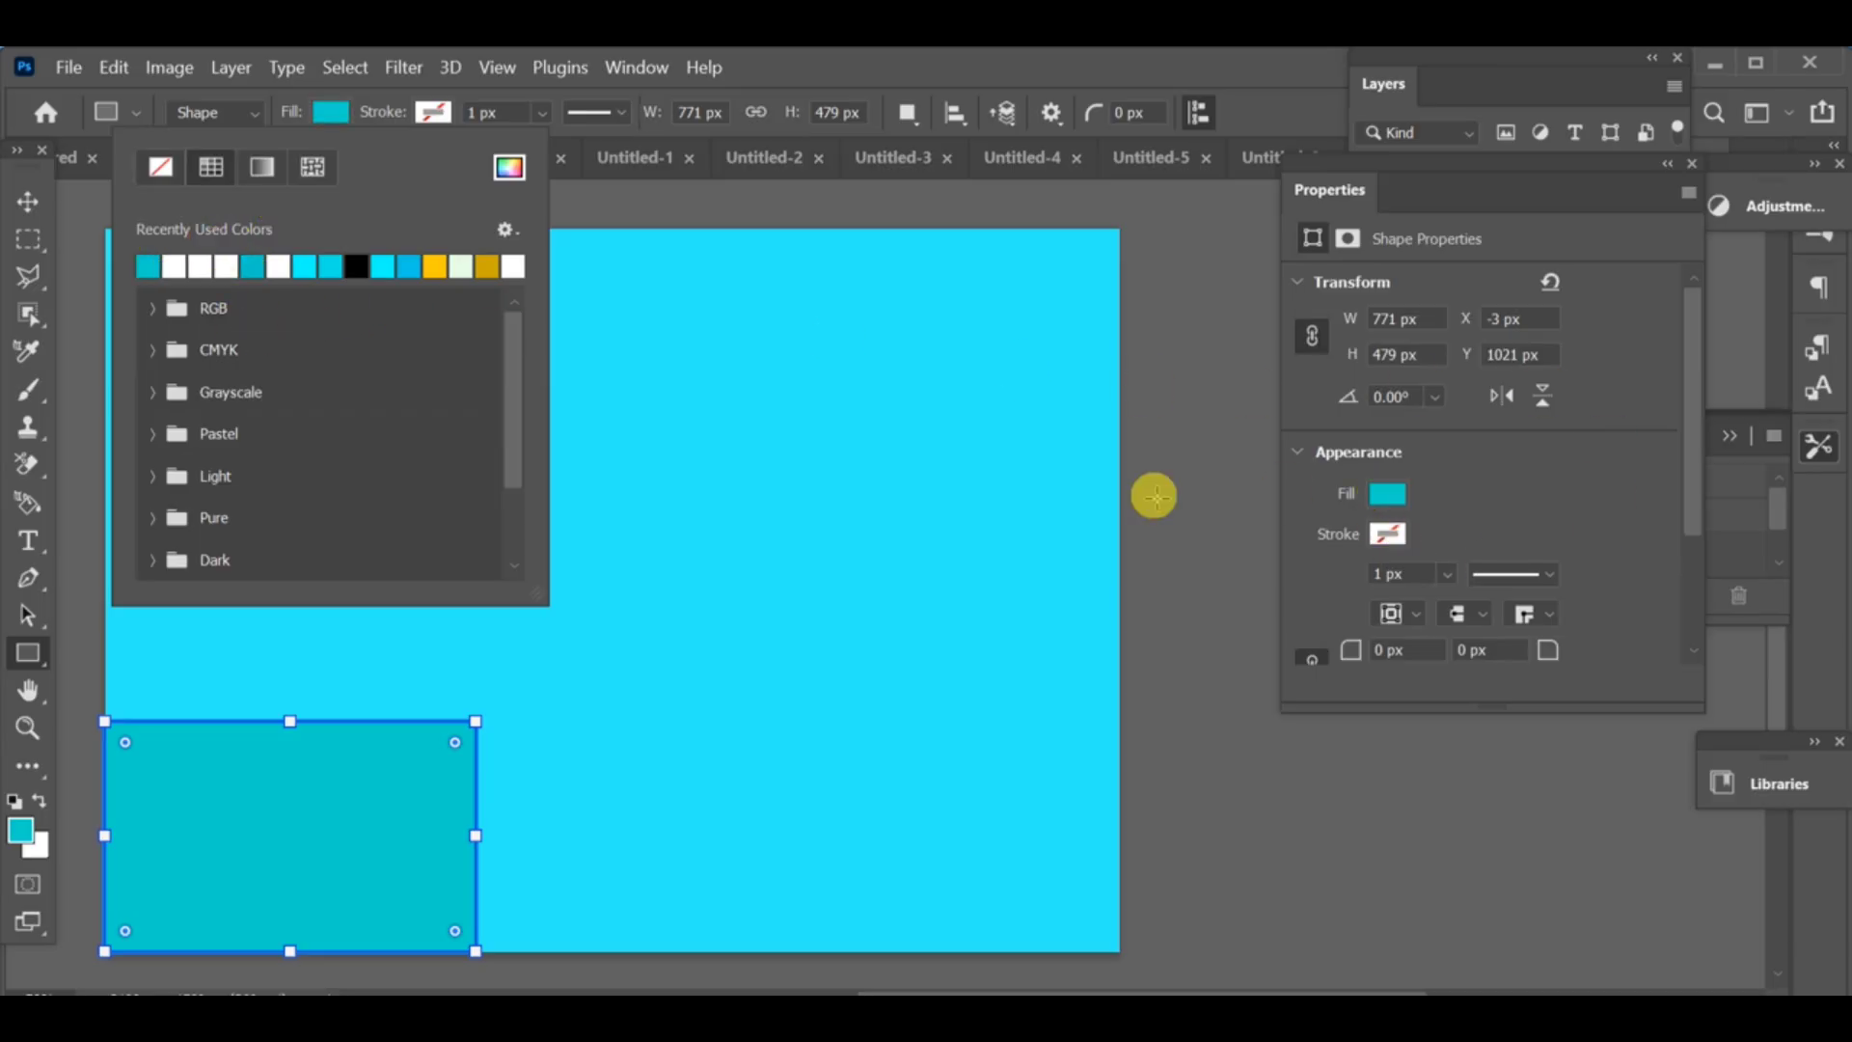
Step: Stretch the teal rectangle's top edge upward and add a blank layer above it
drag(1476, 194, 1451, 183)
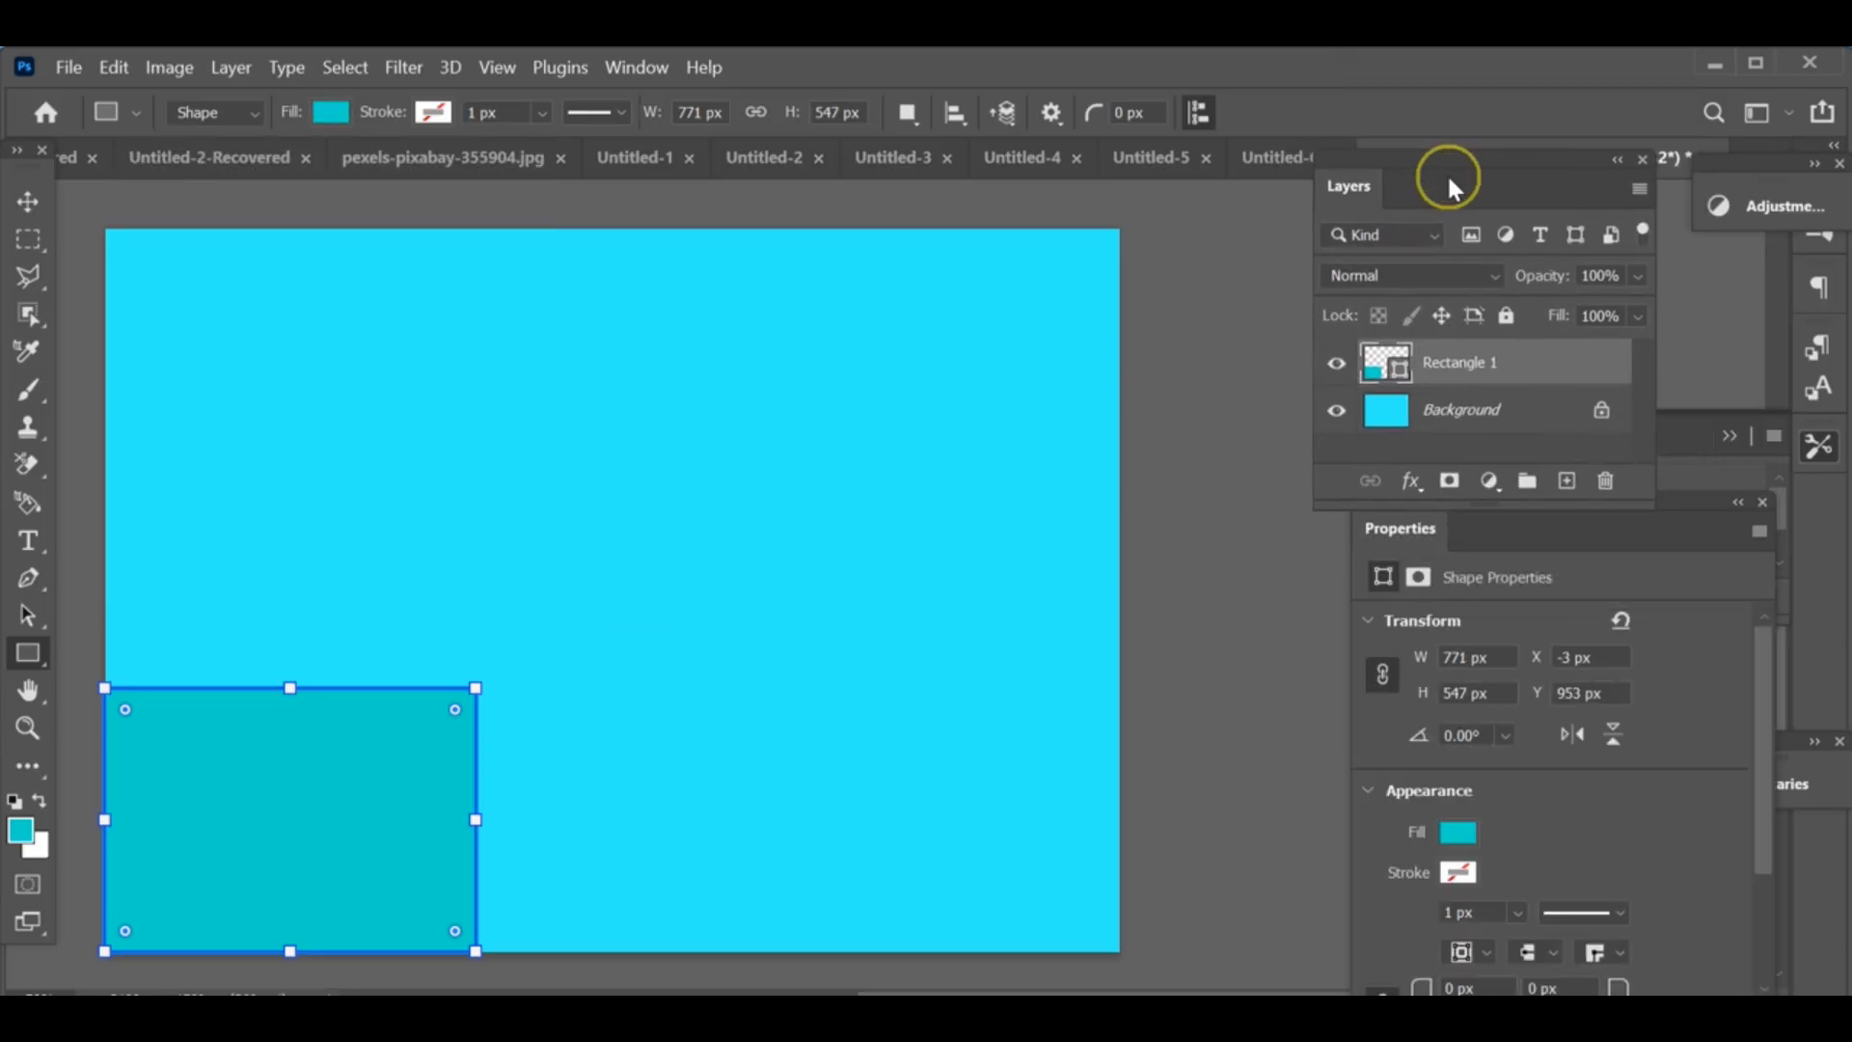
click(1567, 482)
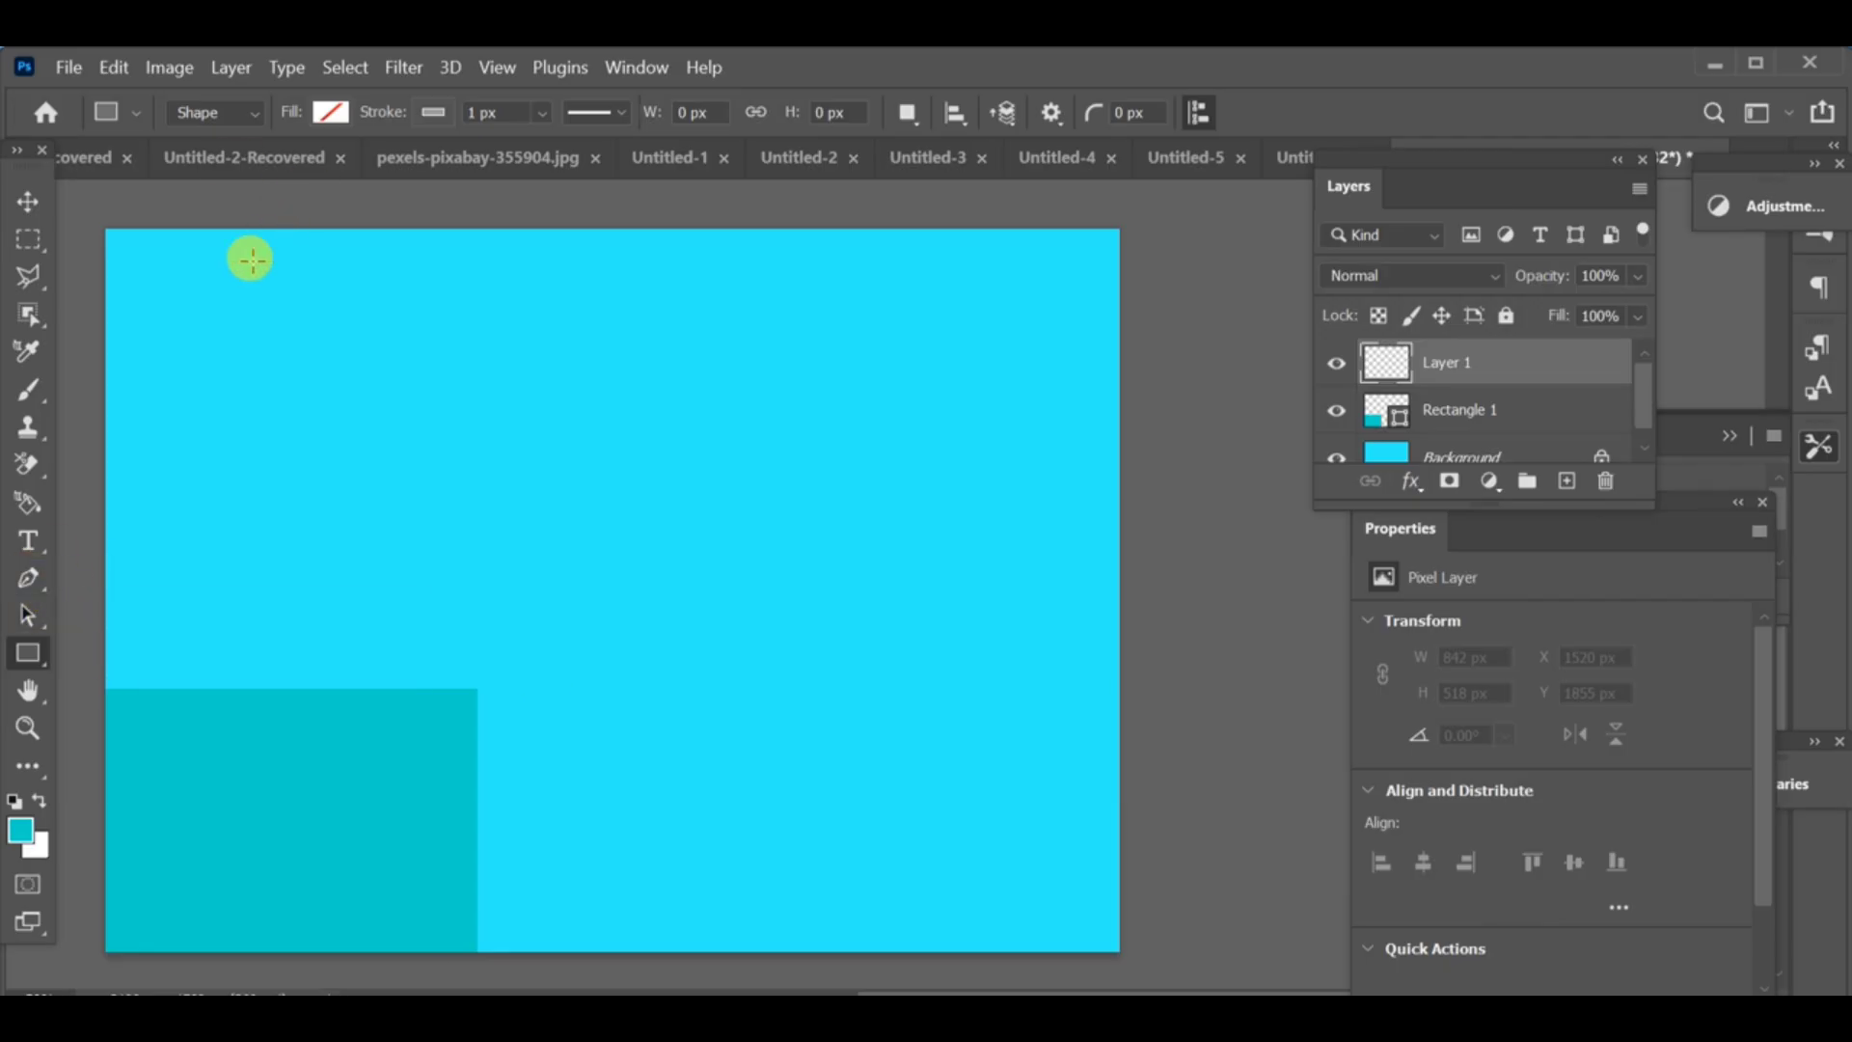
click(32, 647)
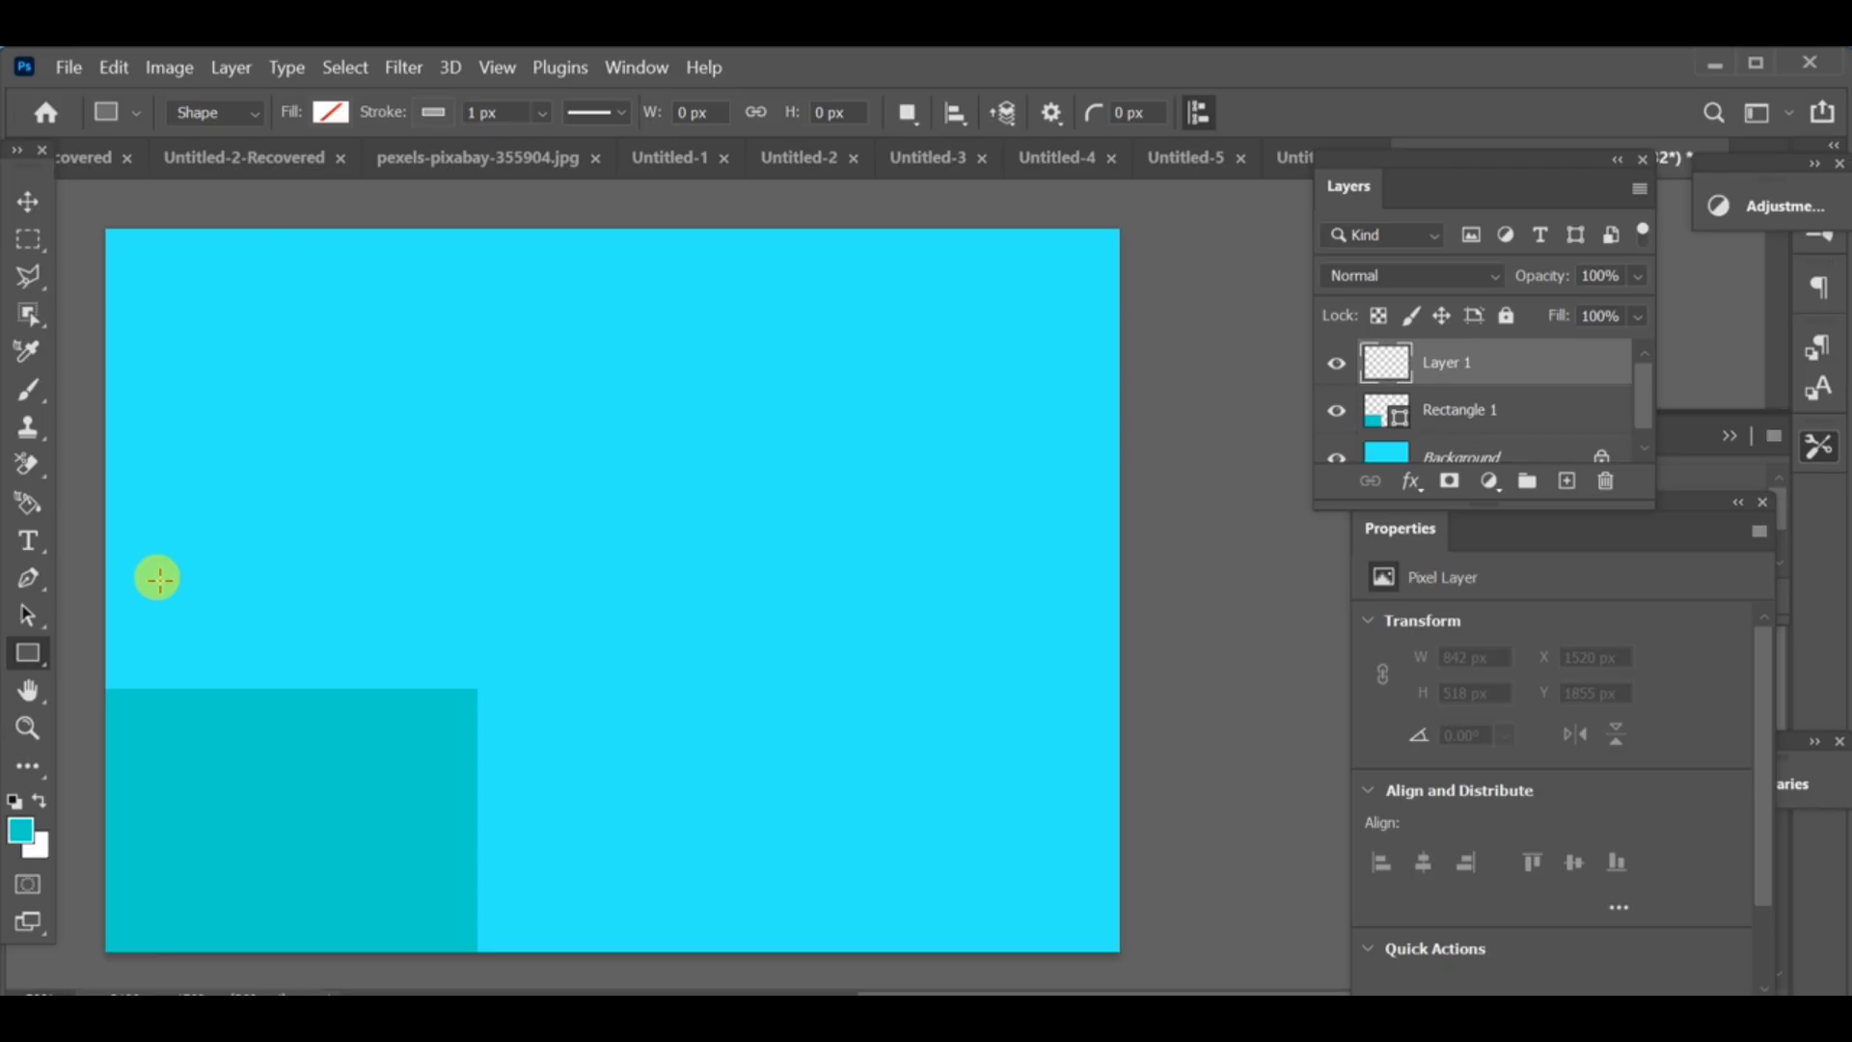
Step: Draw a thin rectangle above the block and distort it into a slanted top face
drag(111, 611, 514, 680)
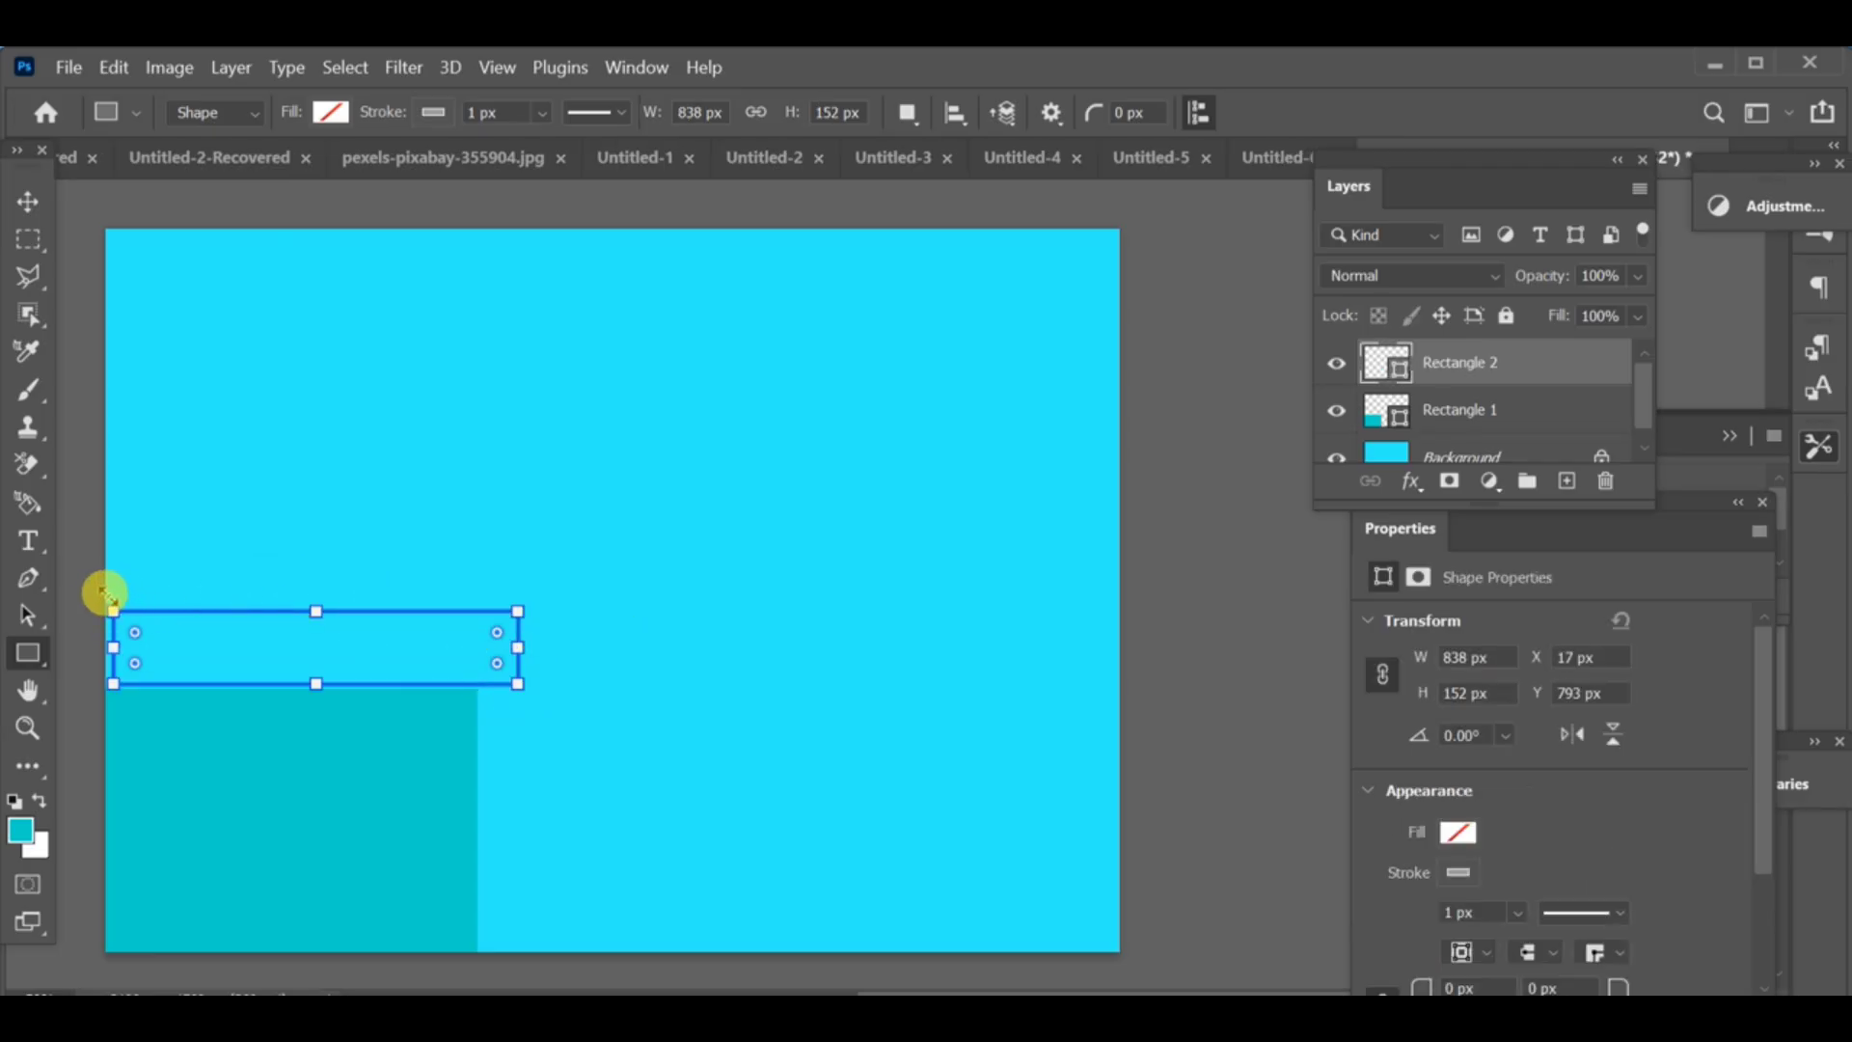
drag(112, 613, 102, 606)
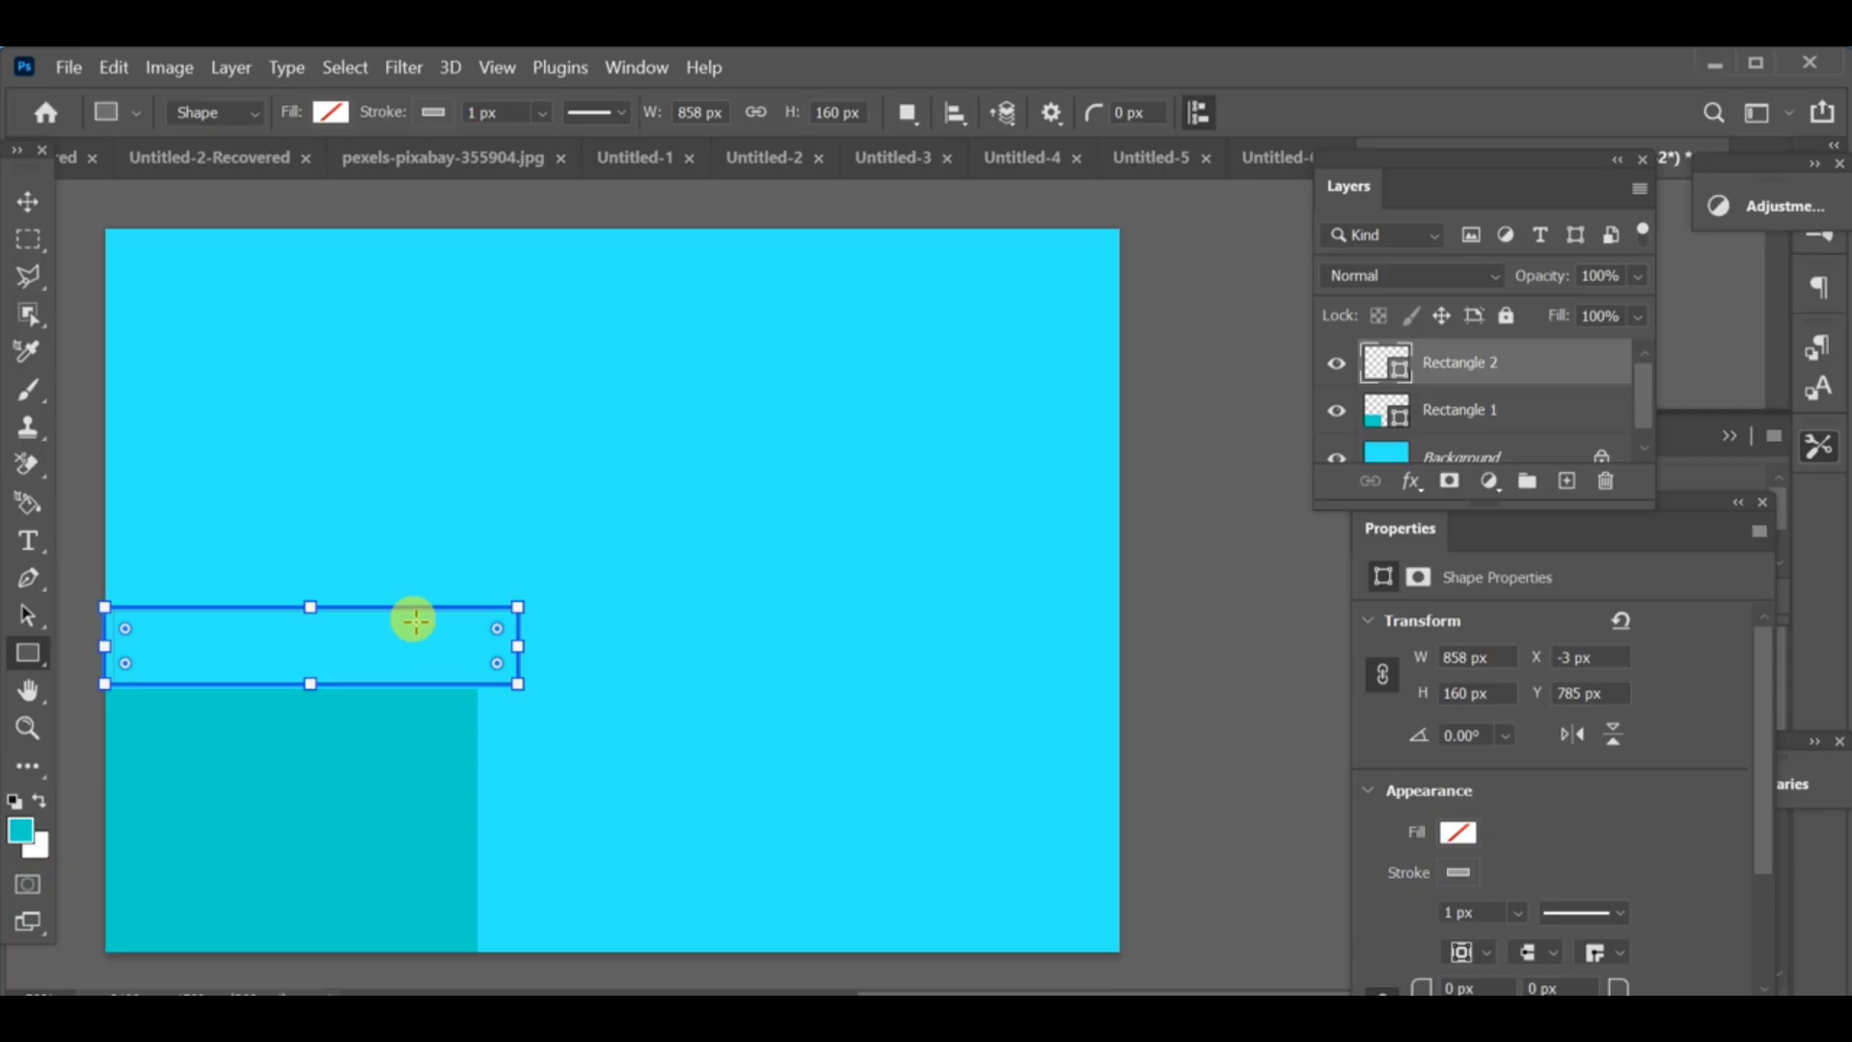
key(ctrl+t)
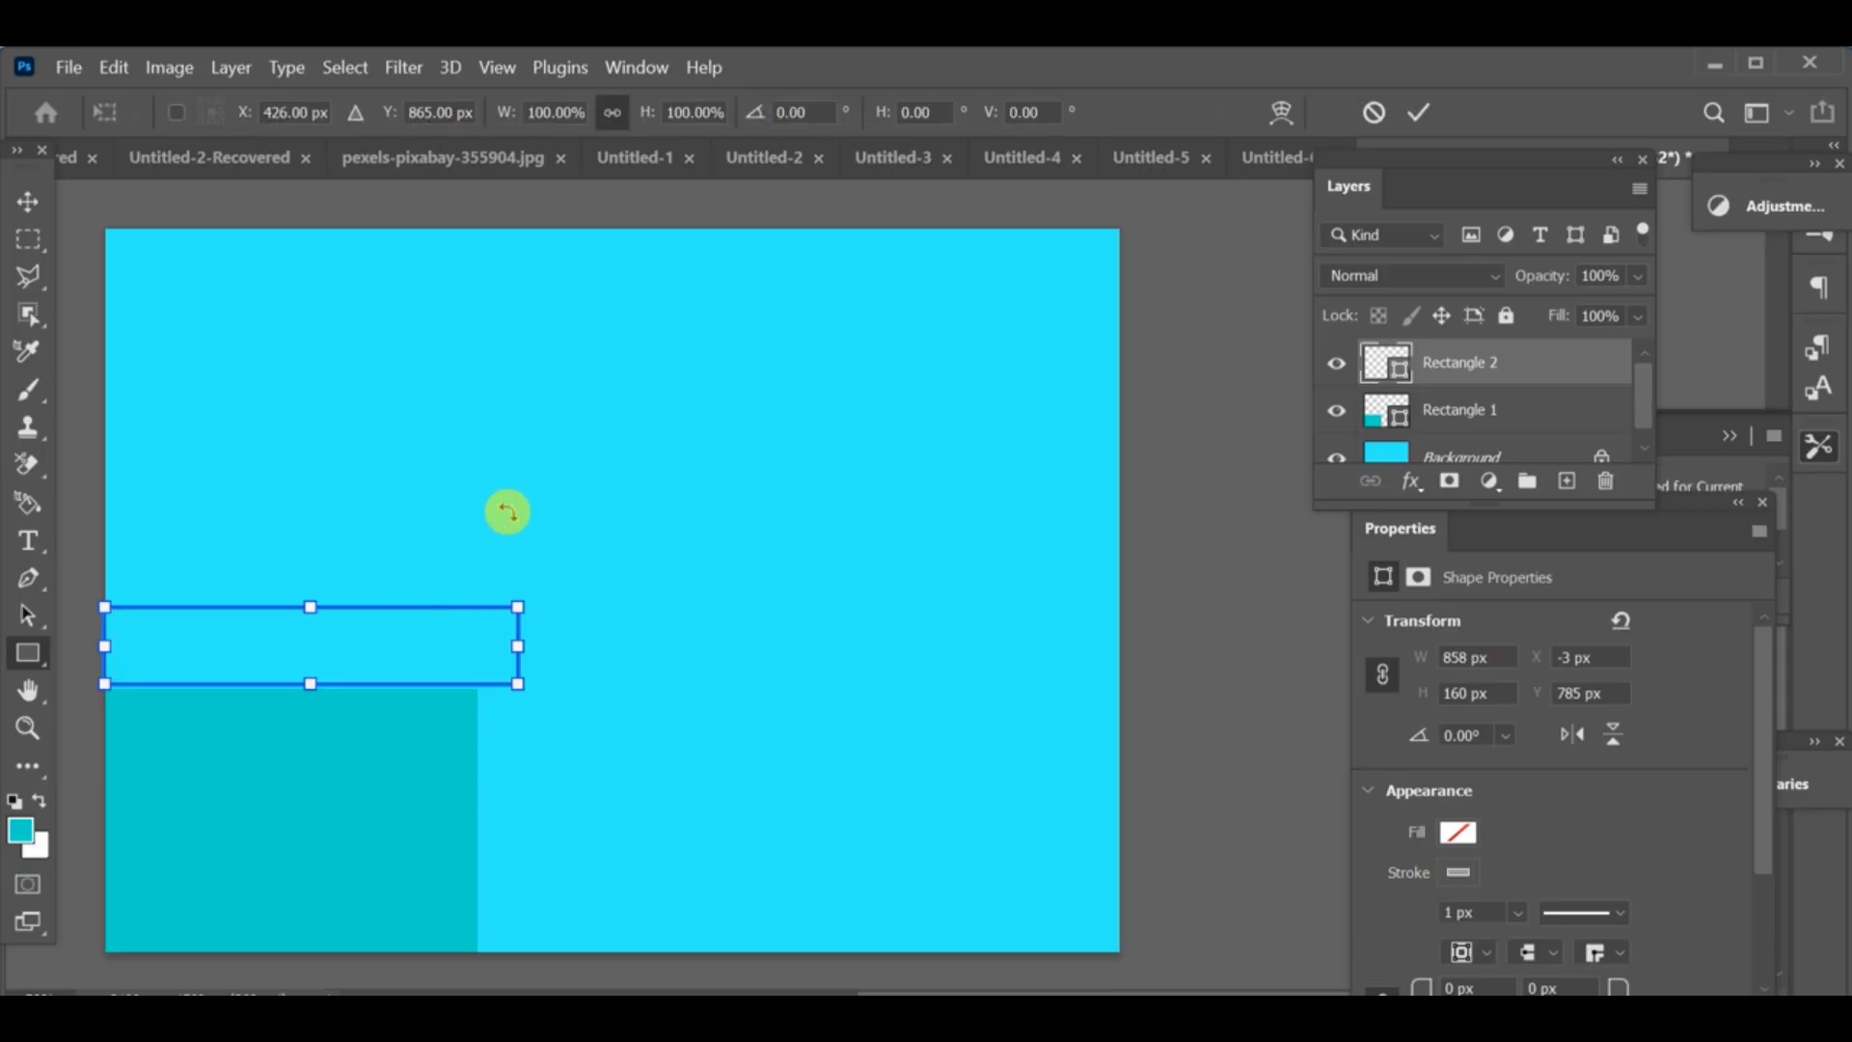
right_click(520, 624)
click(597, 531)
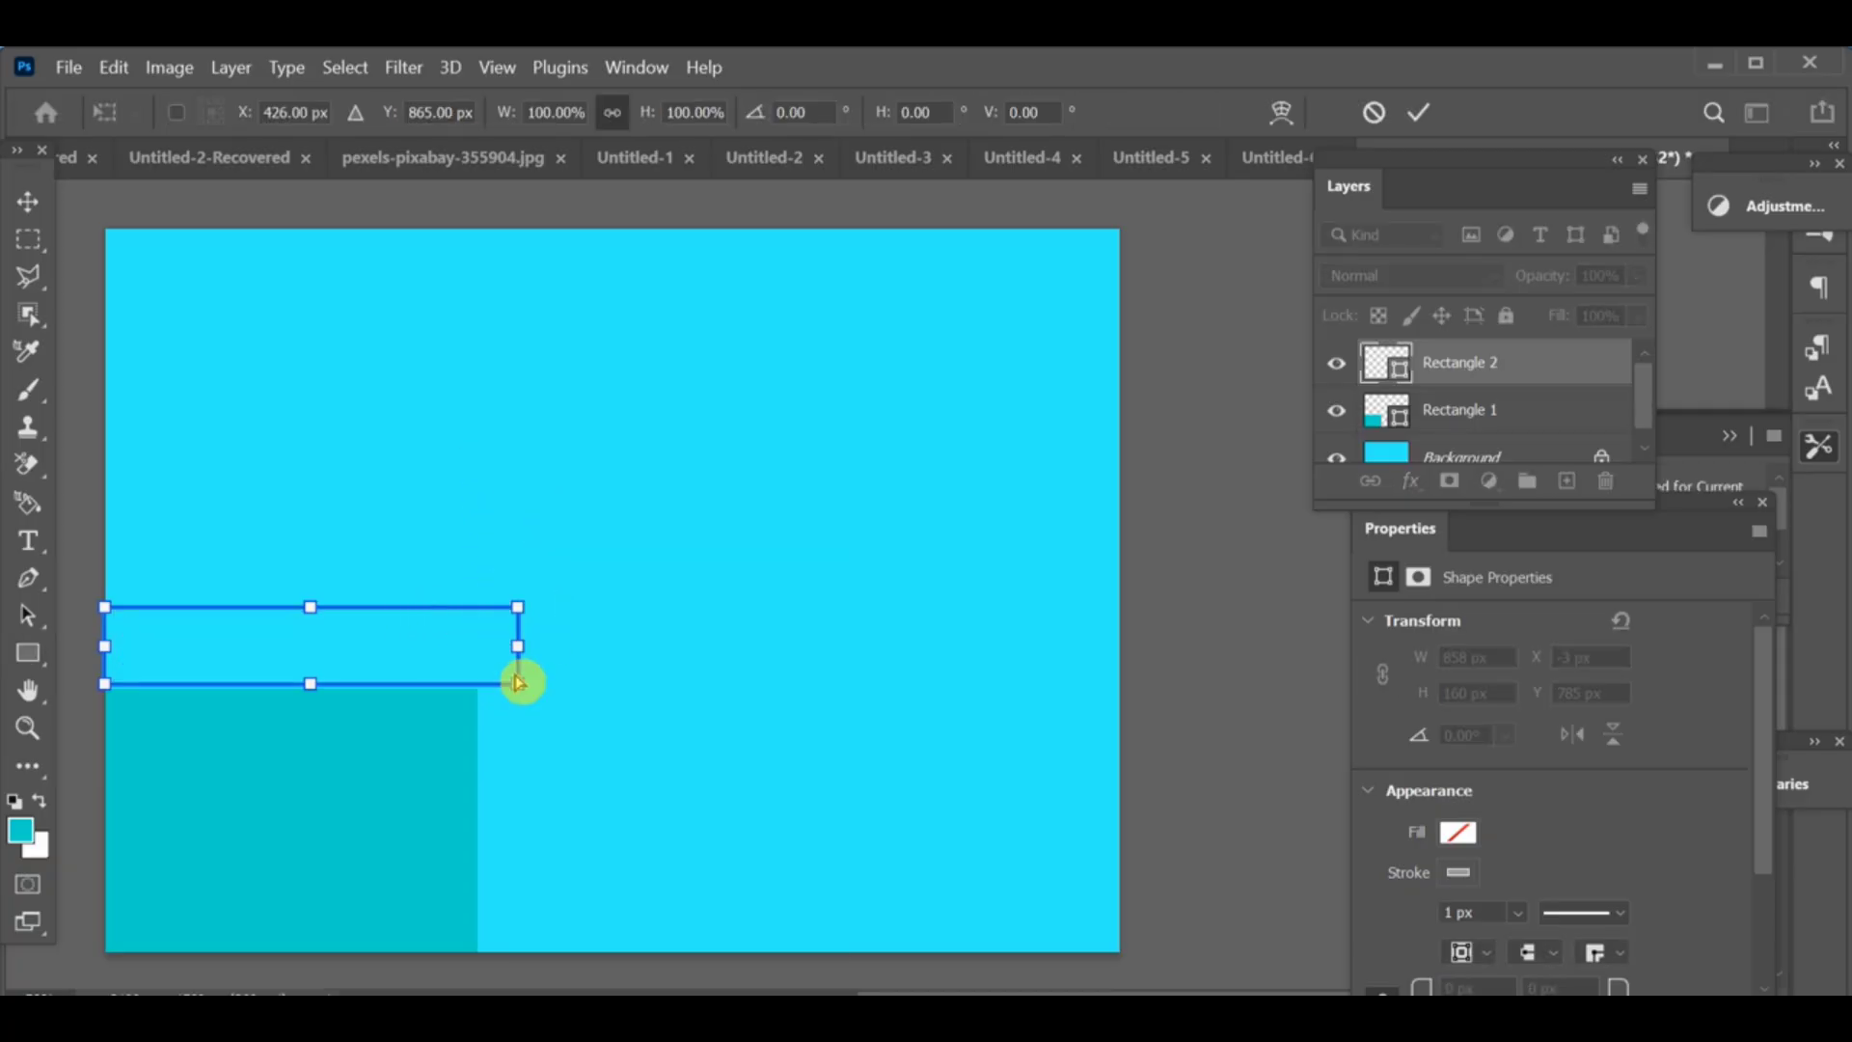
drag(517, 681, 477, 682)
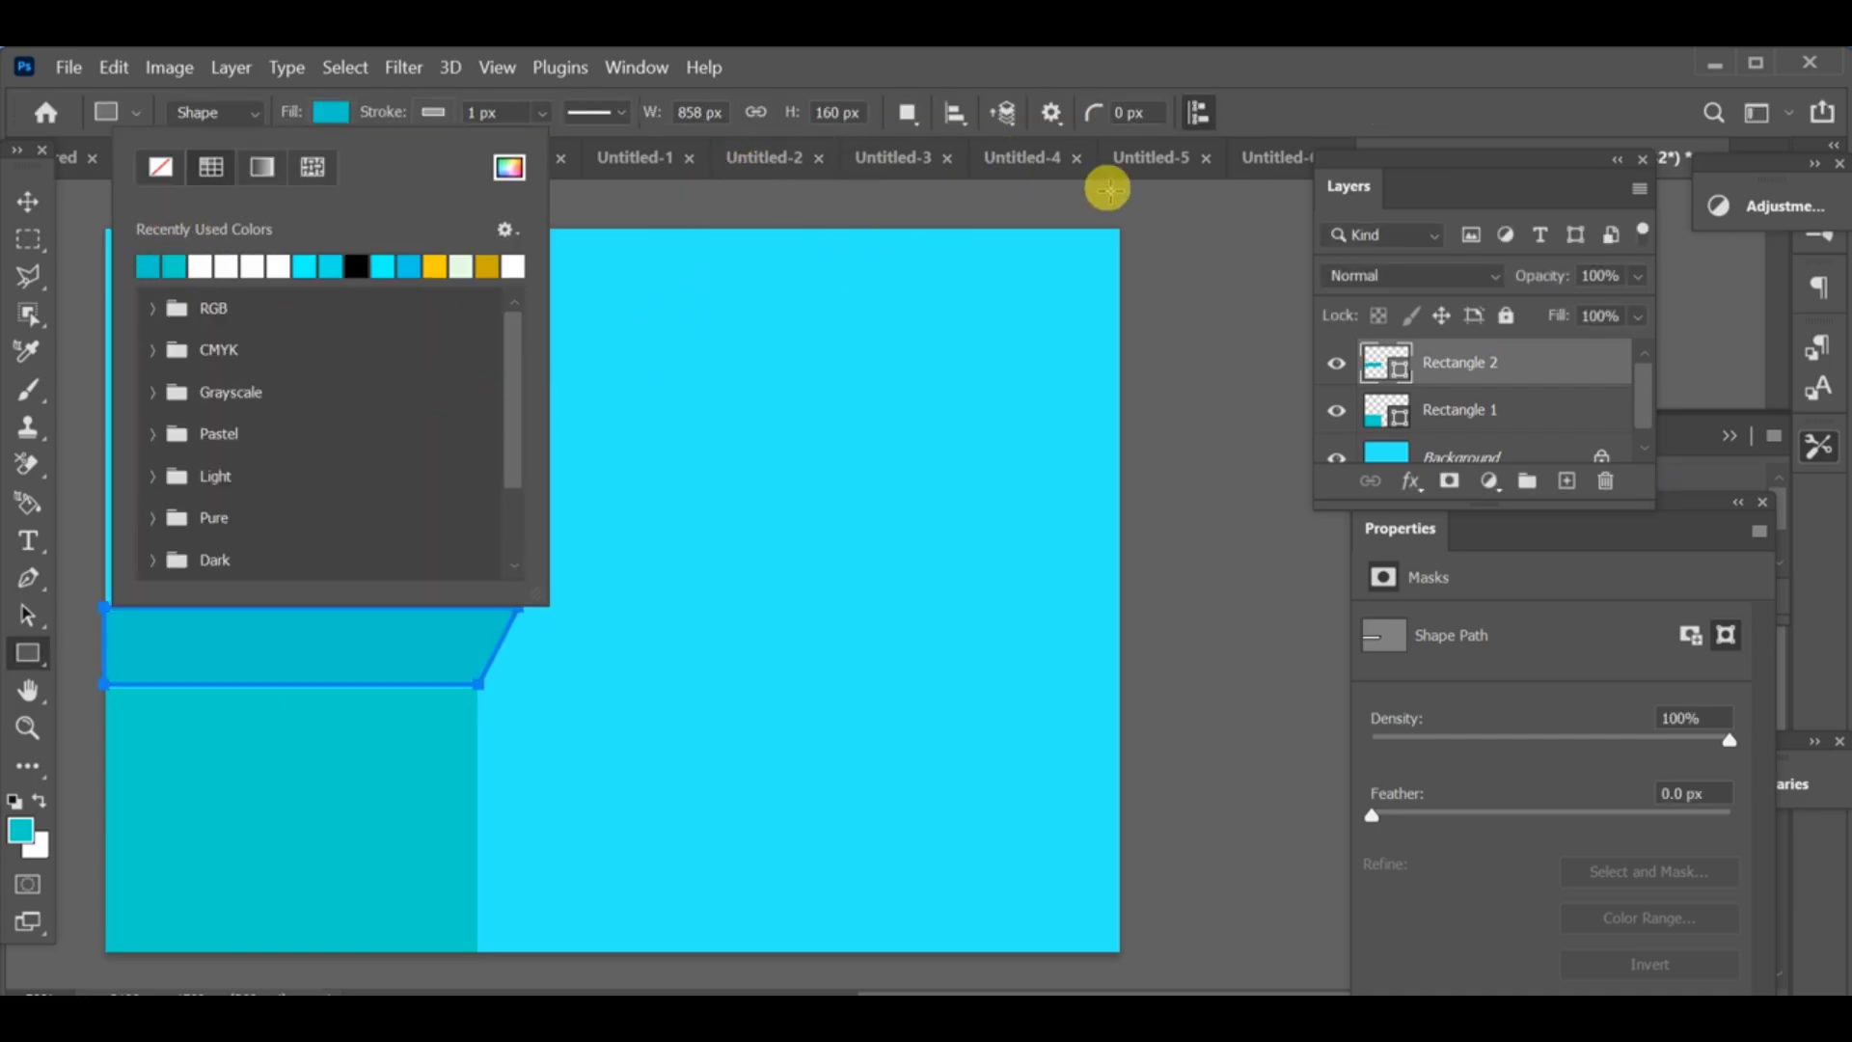
Step: Dismiss the colour and rectangle prompts, then add a new empty layer
click(1193, 186)
click(608, 572)
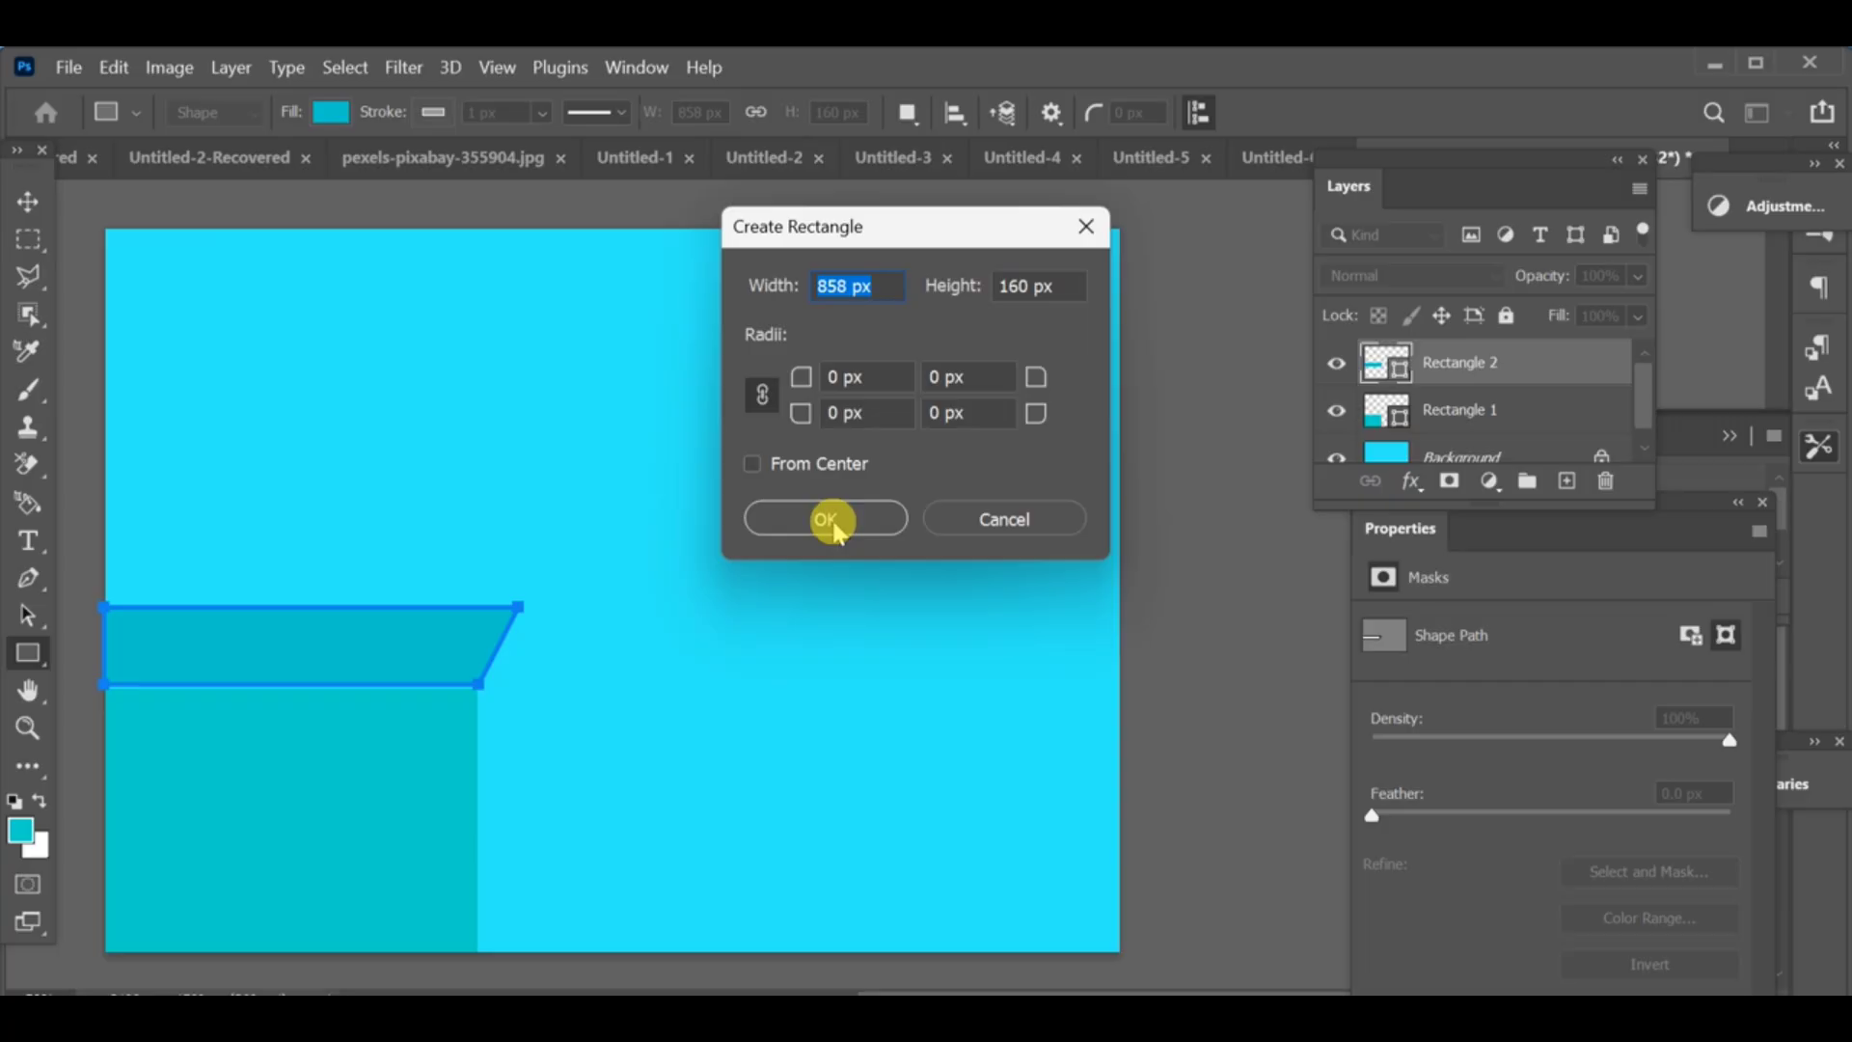
click(827, 518)
click(1566, 481)
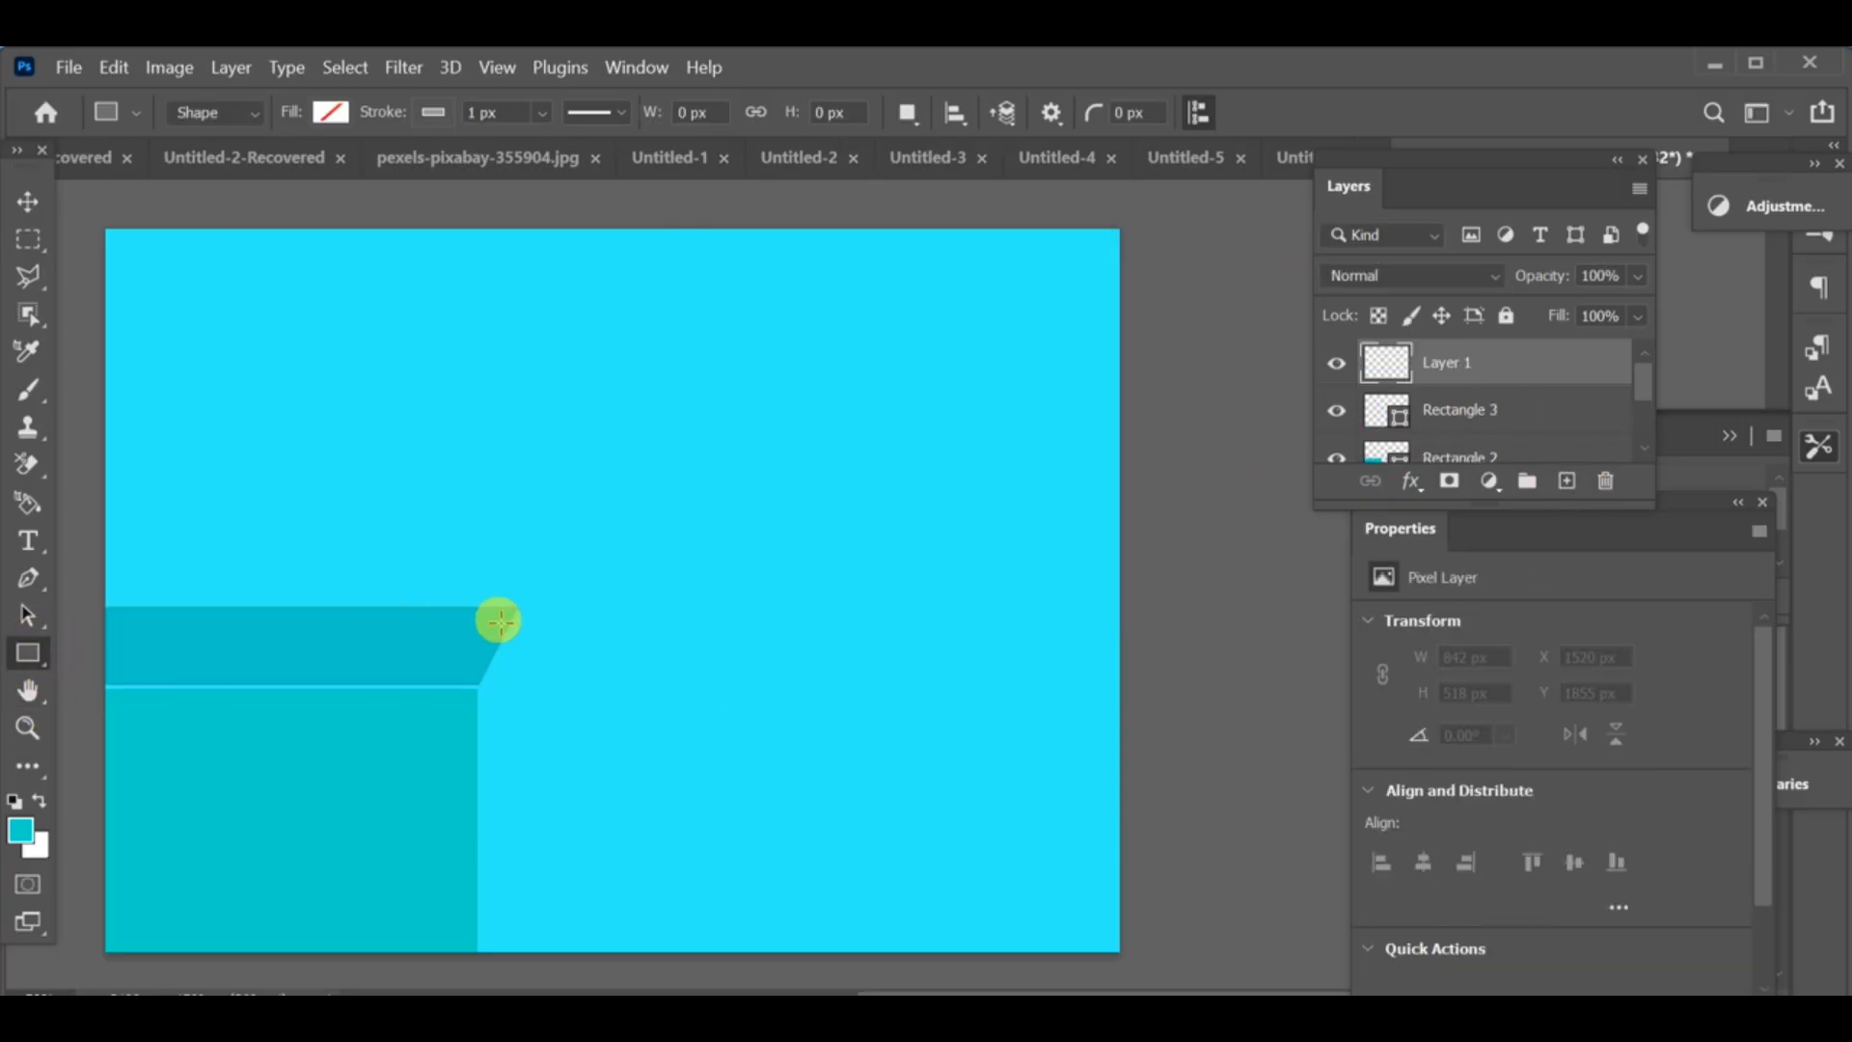
Step: Draw a tall rectangle along the front face's right edge and widen it
drag(517, 612, 550, 952)
drag(509, 782, 476, 781)
right_click(551, 615)
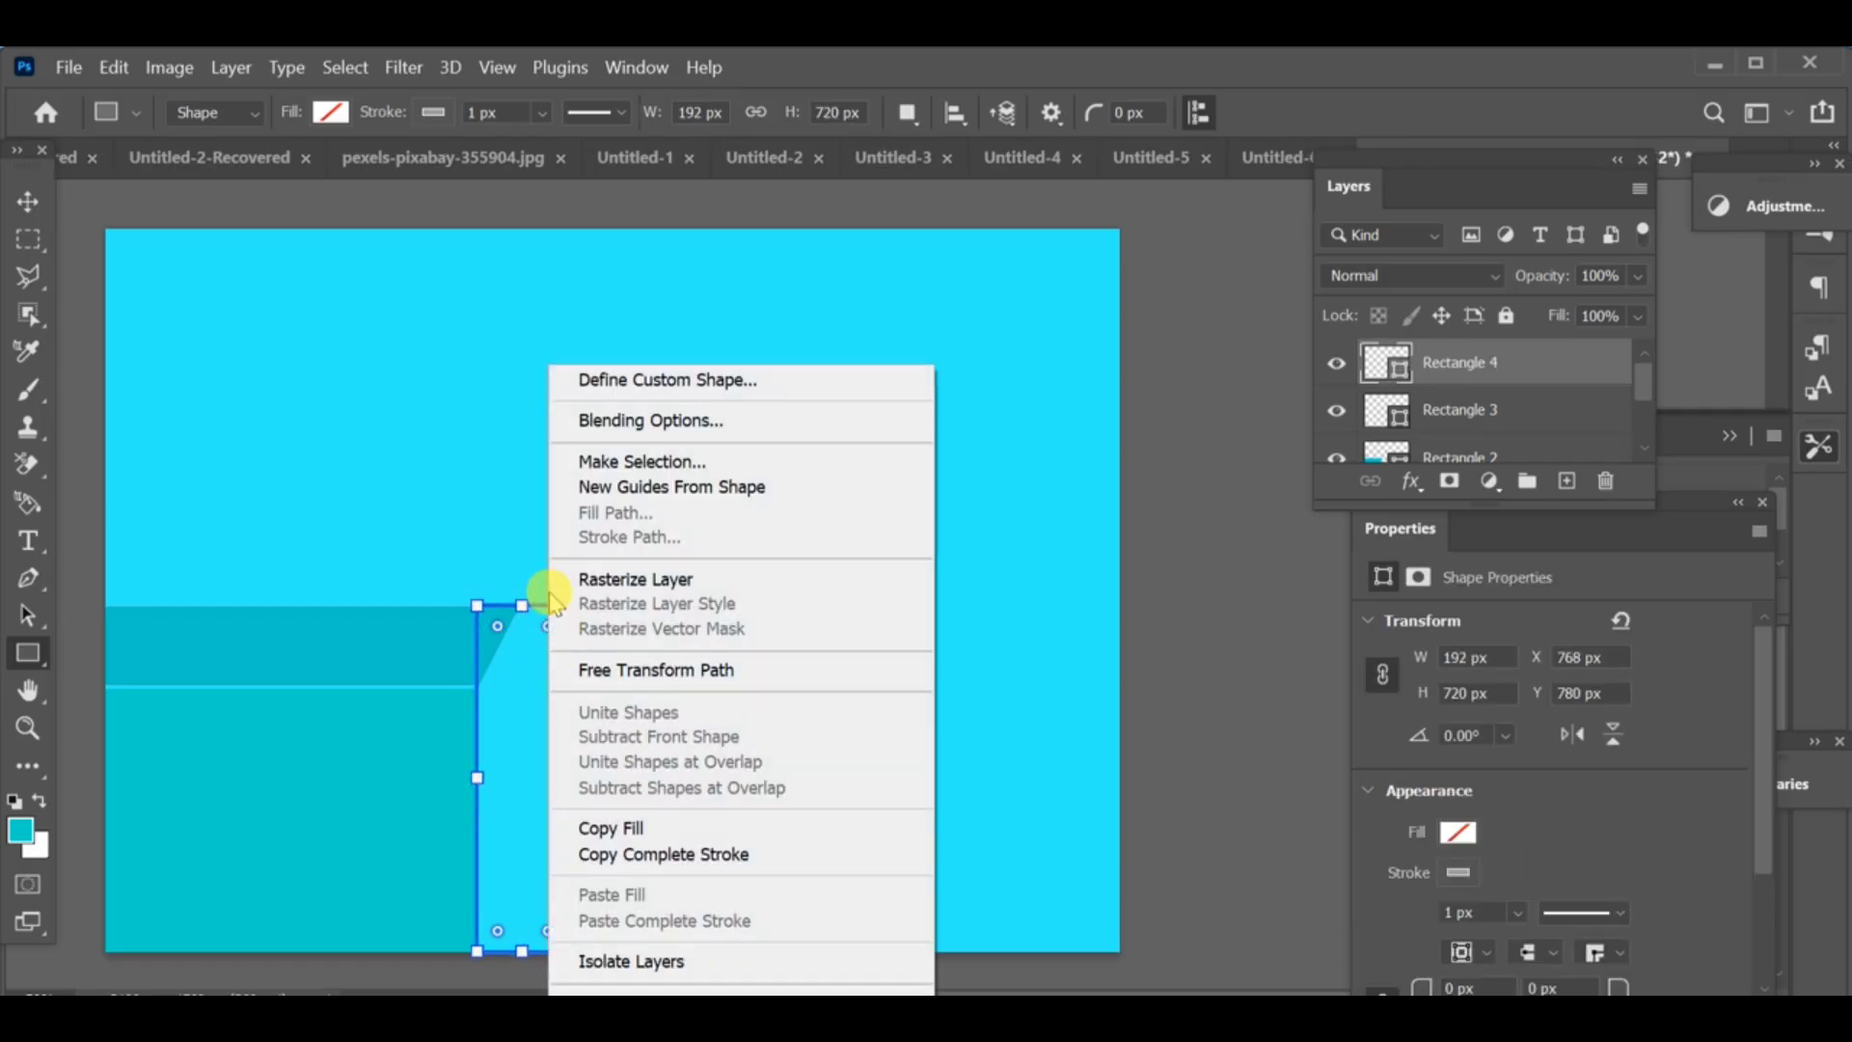
click(402, 500)
Step: Distort the tall rectangle's corners into a tapered side face meeting the top face
key(ctrl+t)
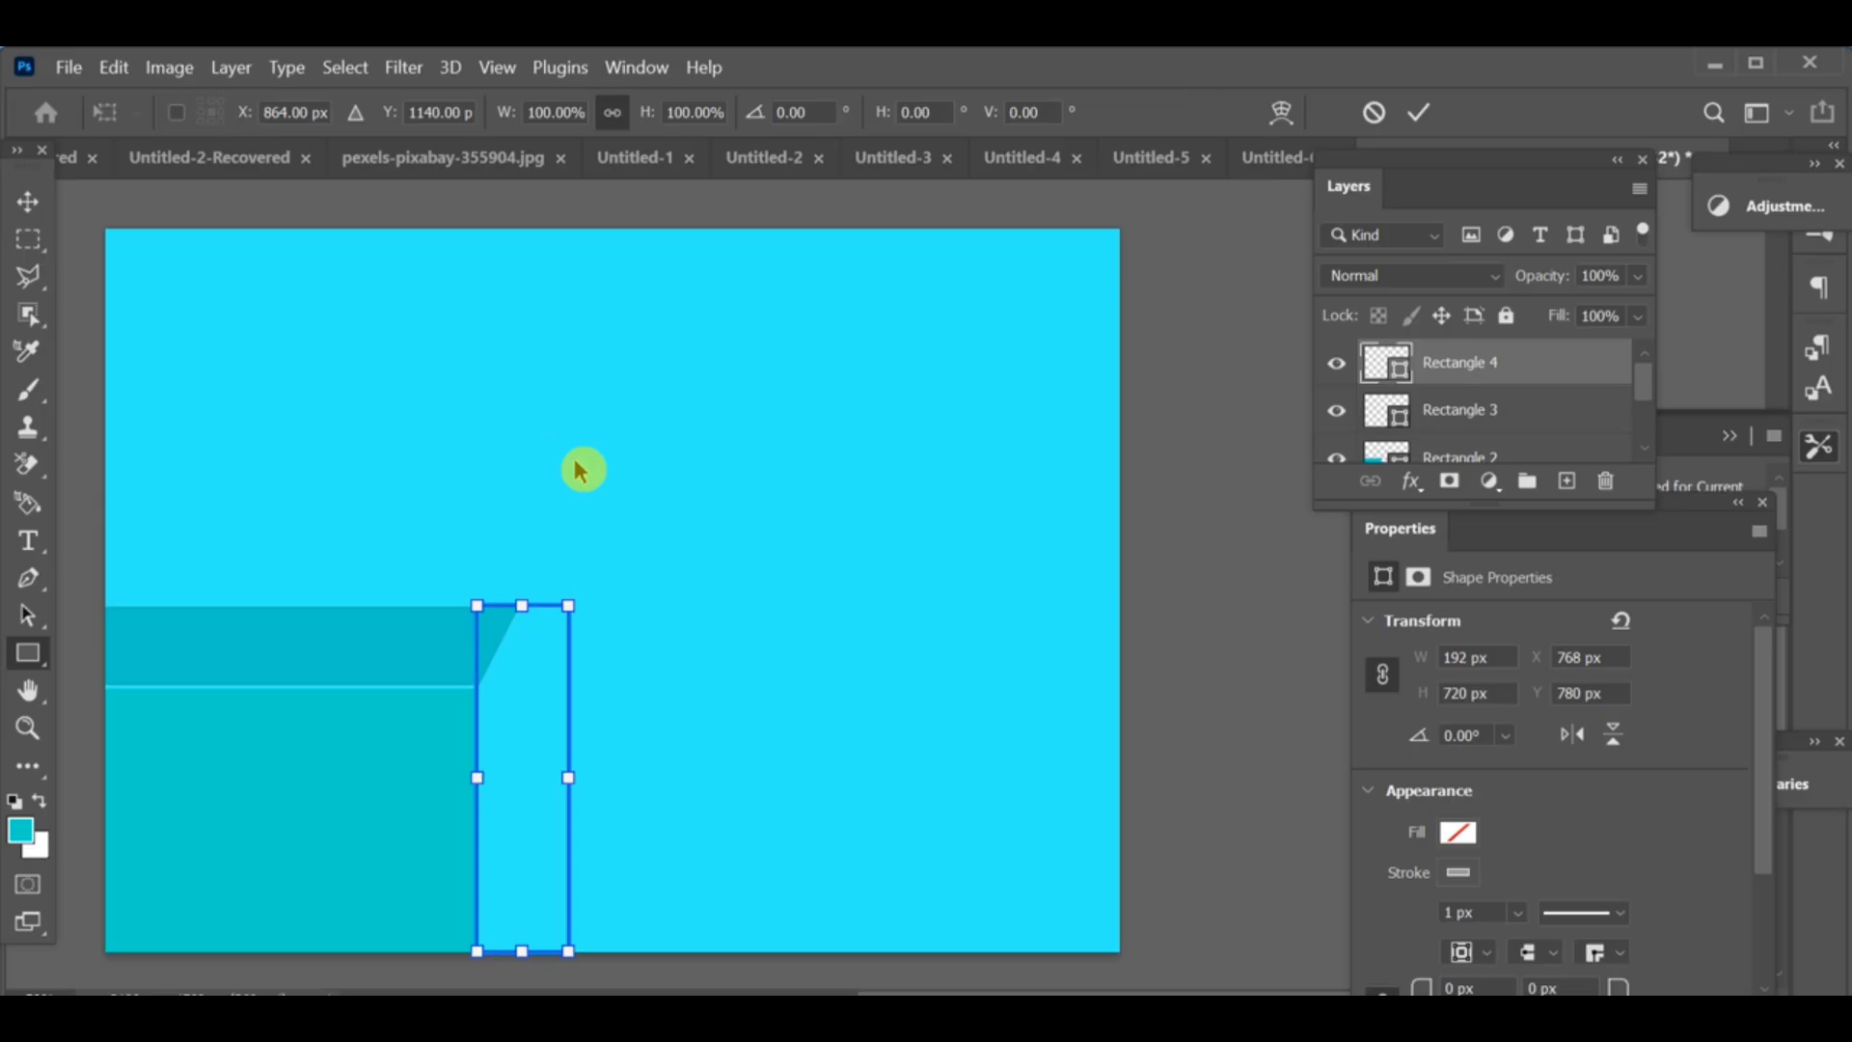
right_click(608, 449)
click(658, 532)
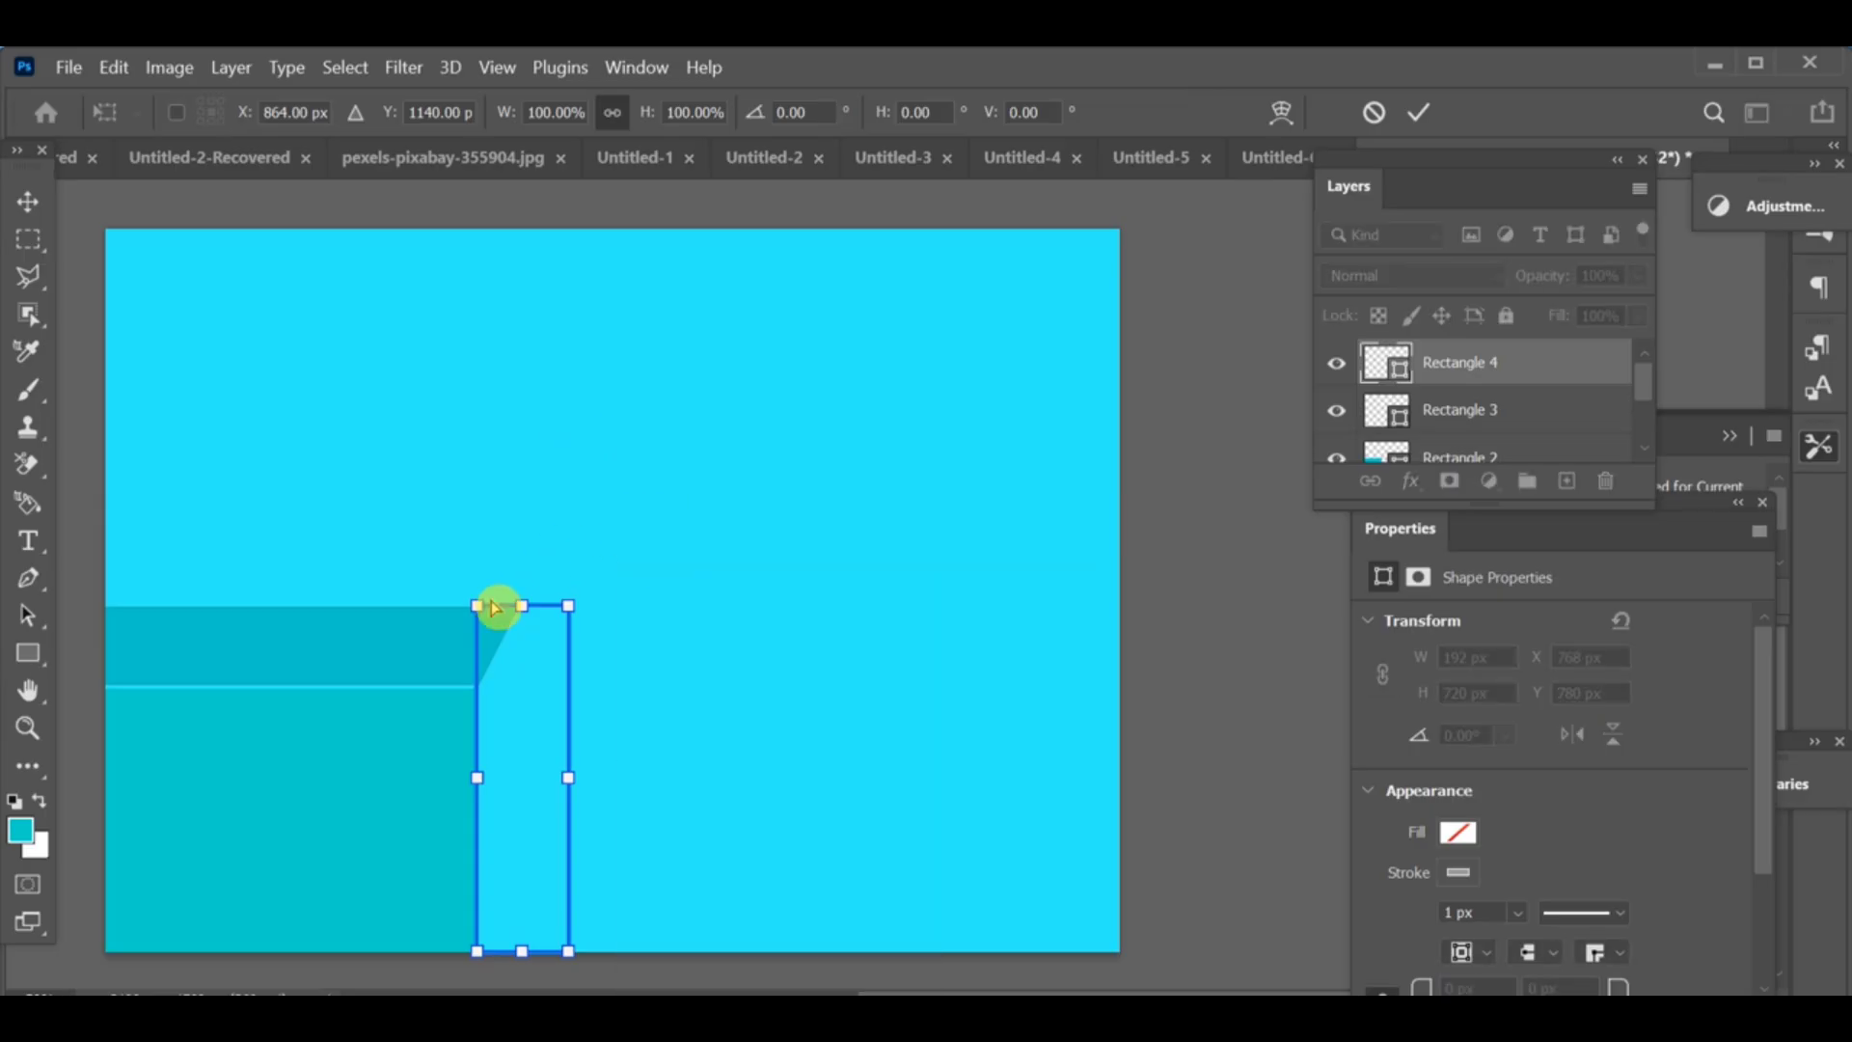
drag(478, 607, 493, 689)
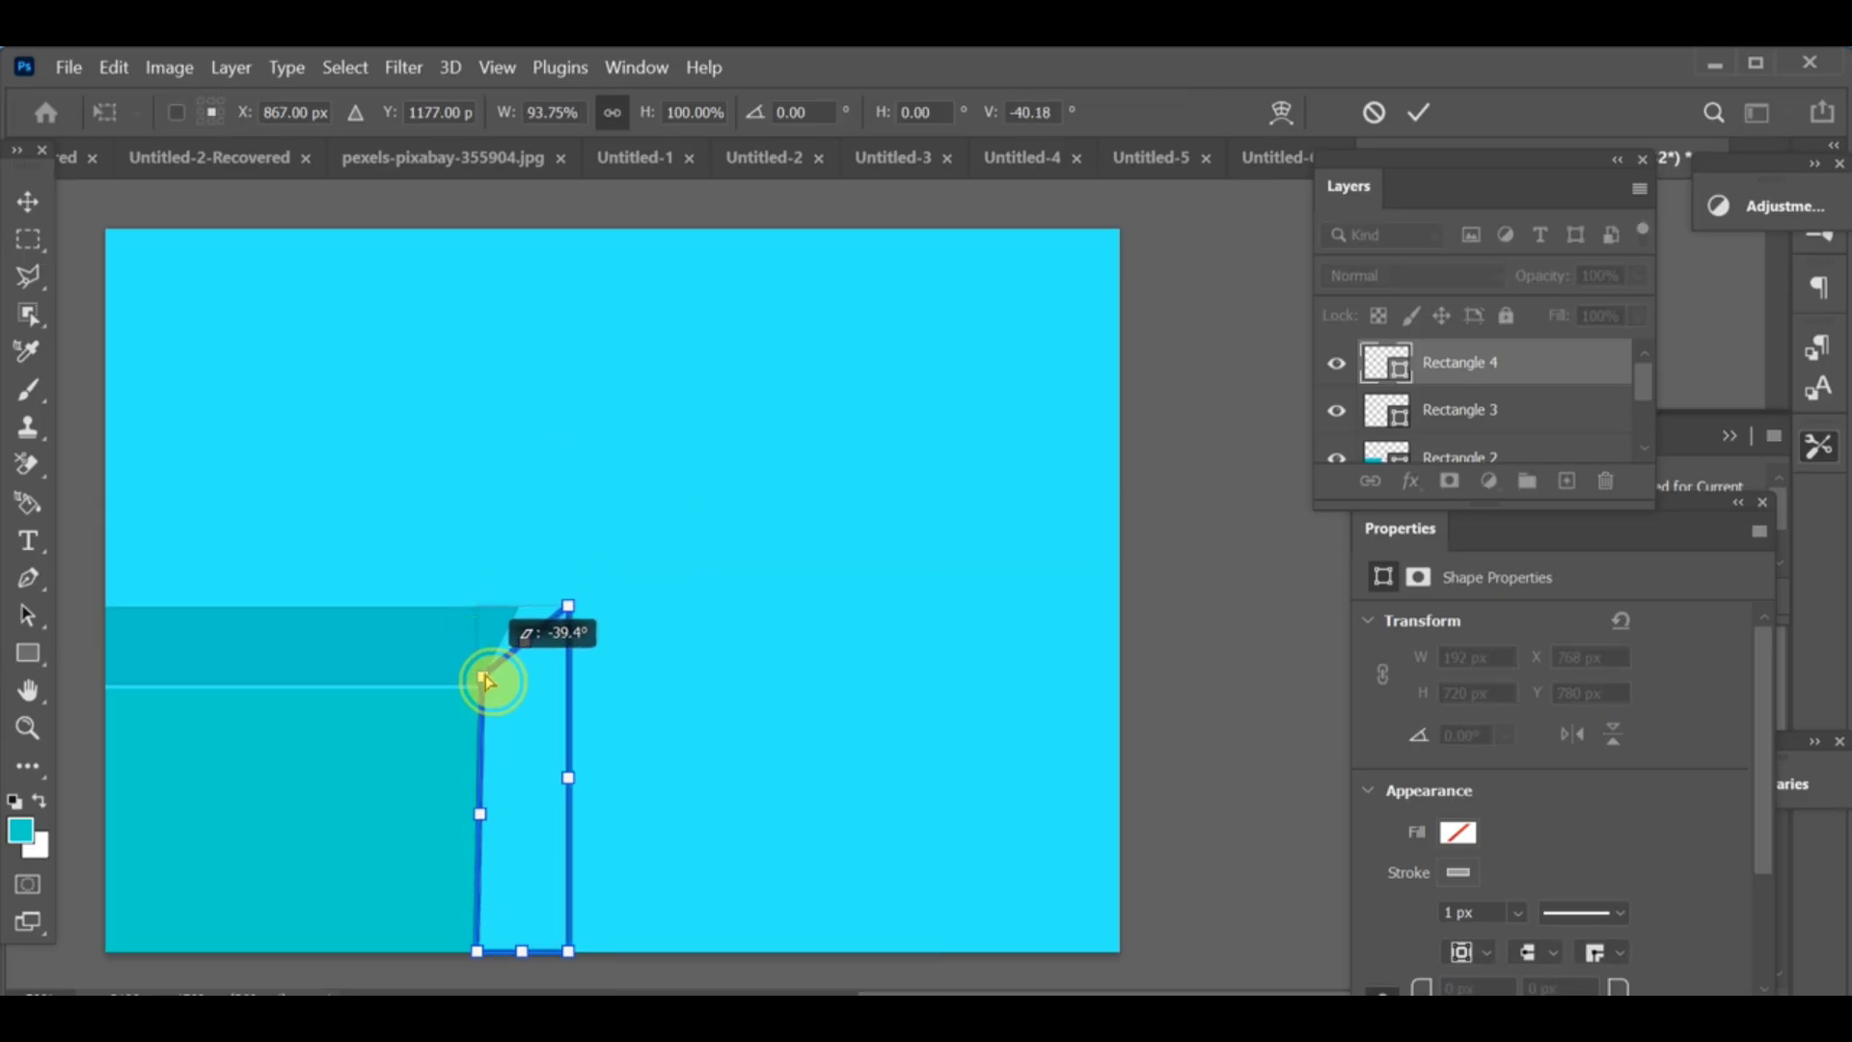
drag(569, 607, 515, 609)
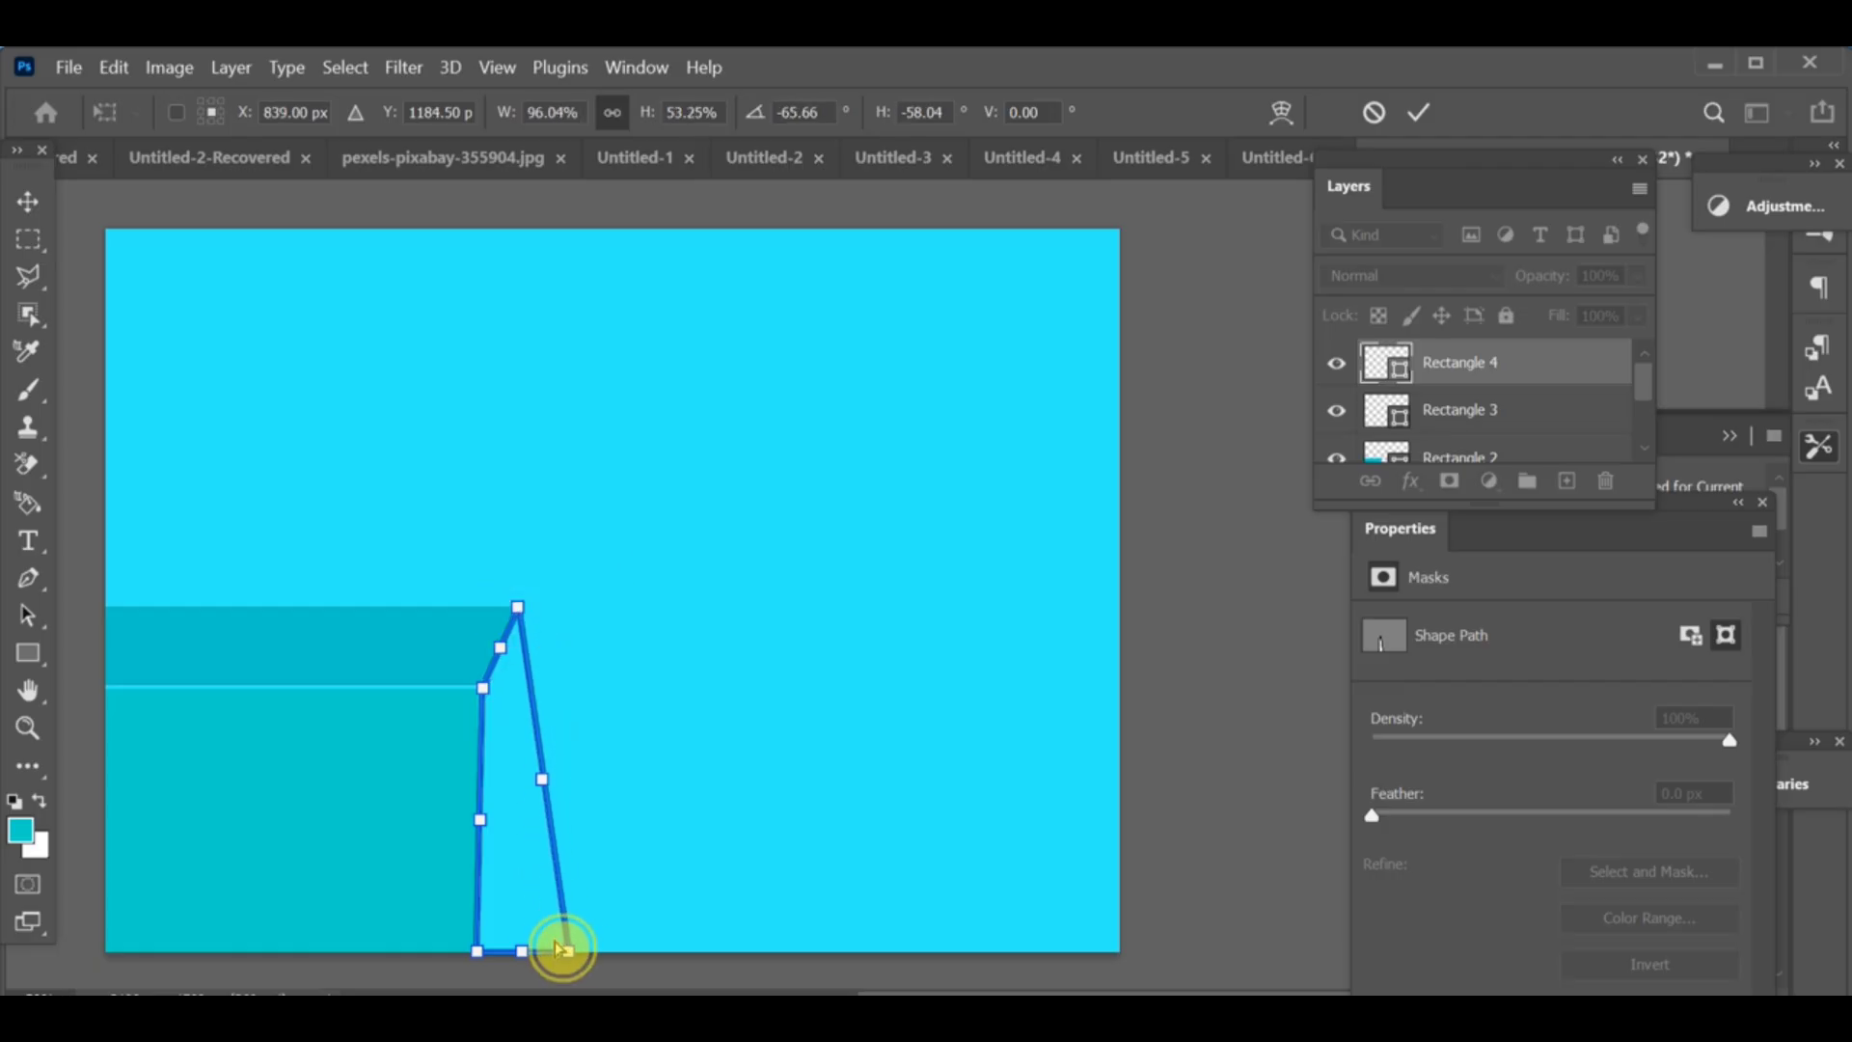
drag(565, 949, 521, 955)
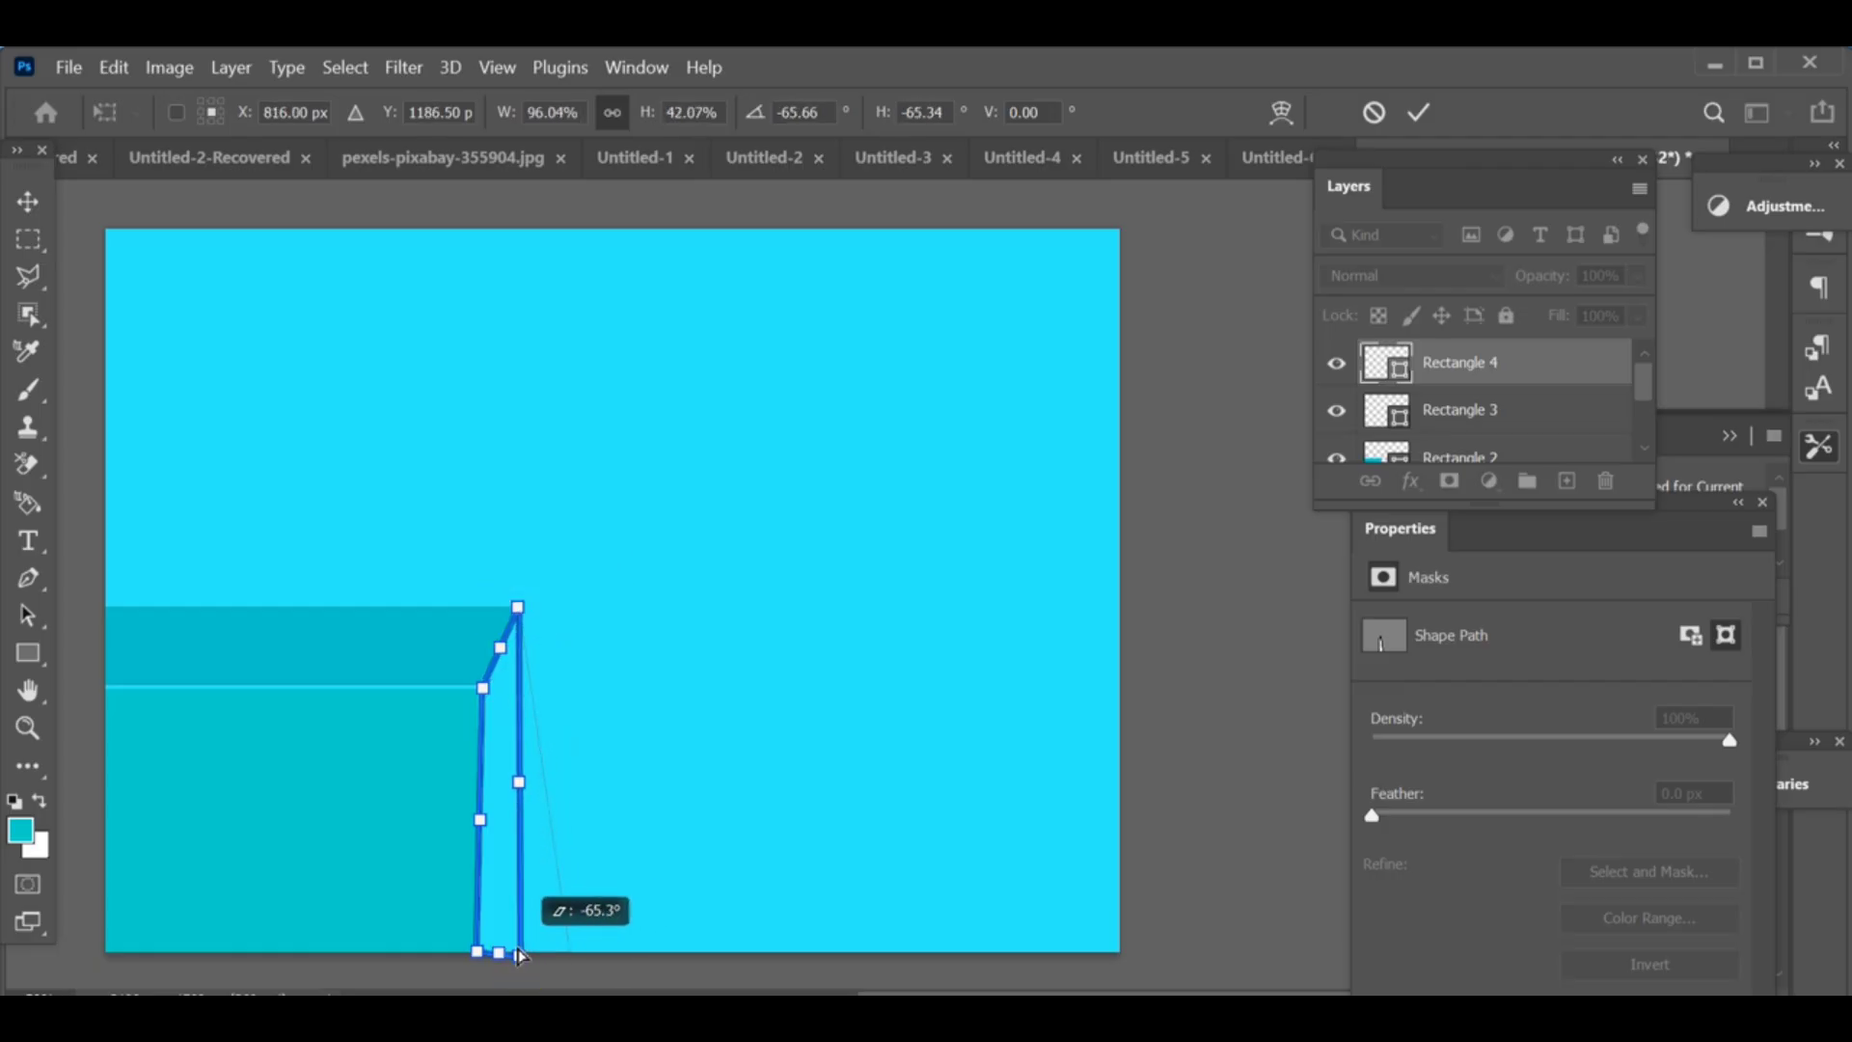
Step: Apply the distortion, accept converting to a regular path, and fill it teal
key(Return)
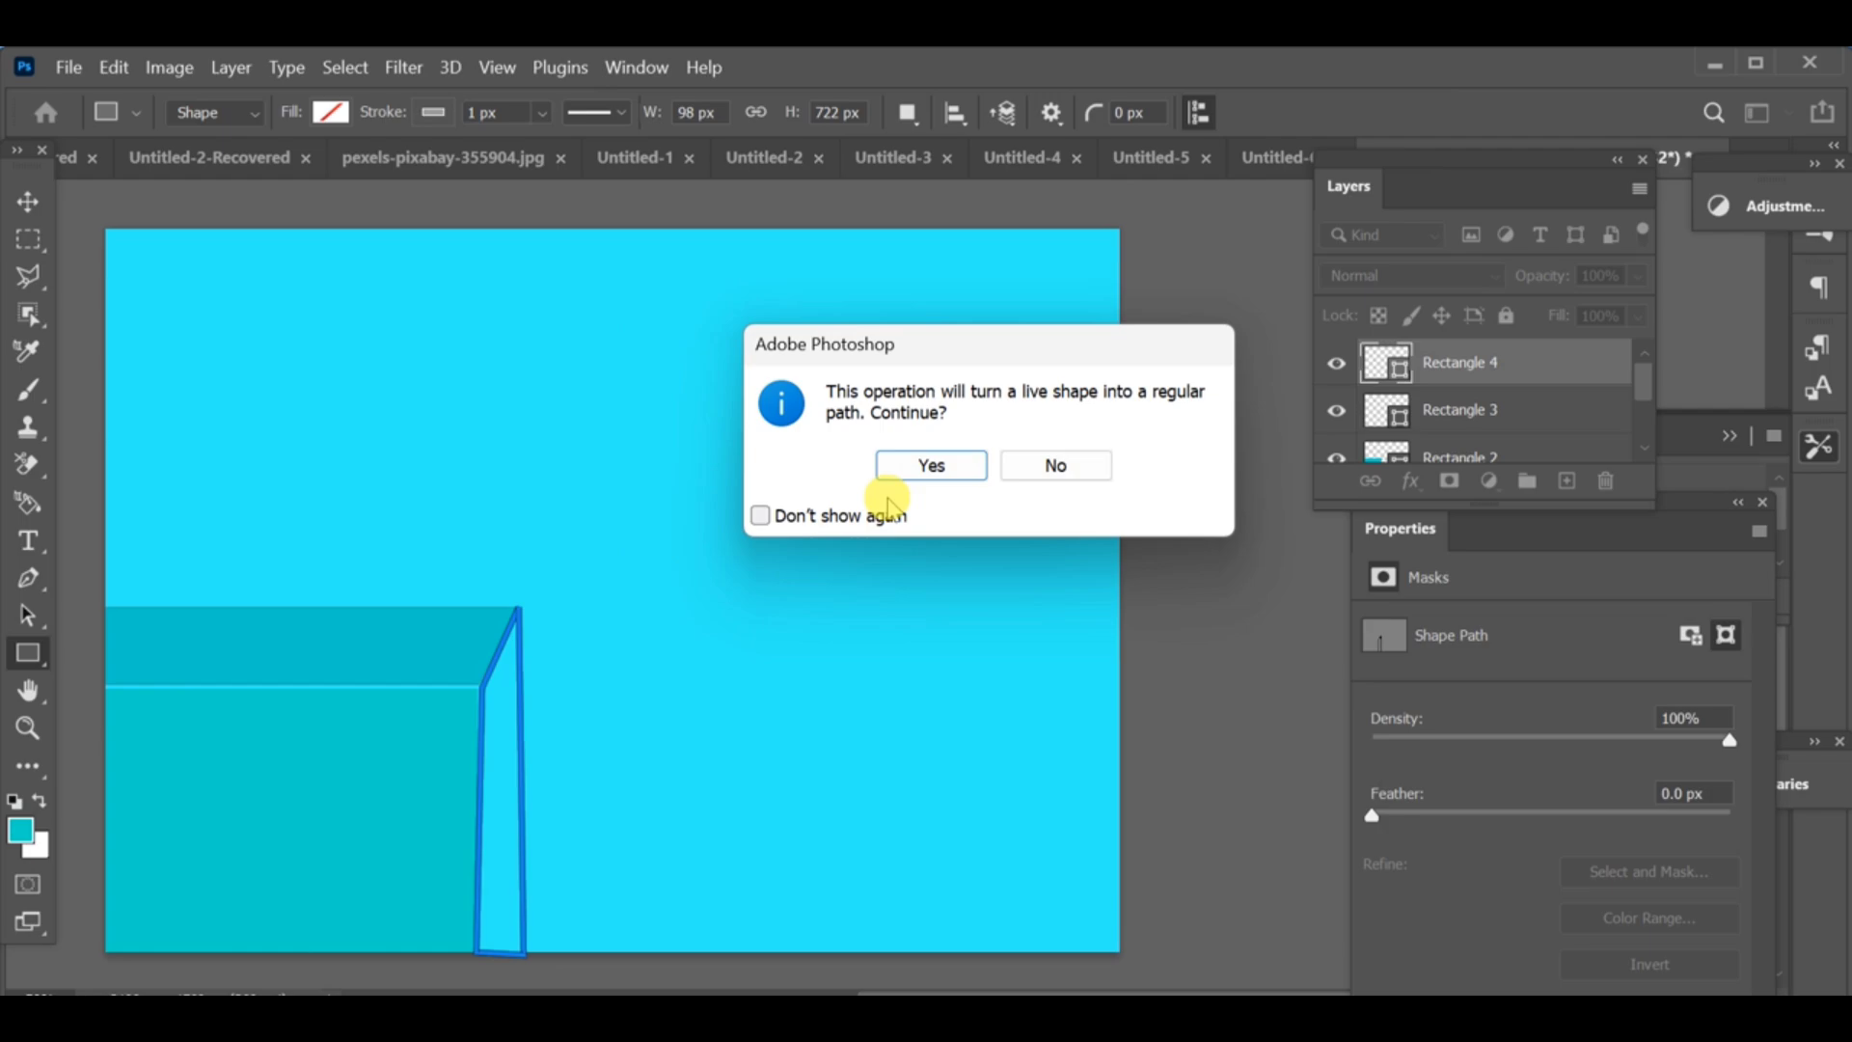
click(926, 466)
click(329, 113)
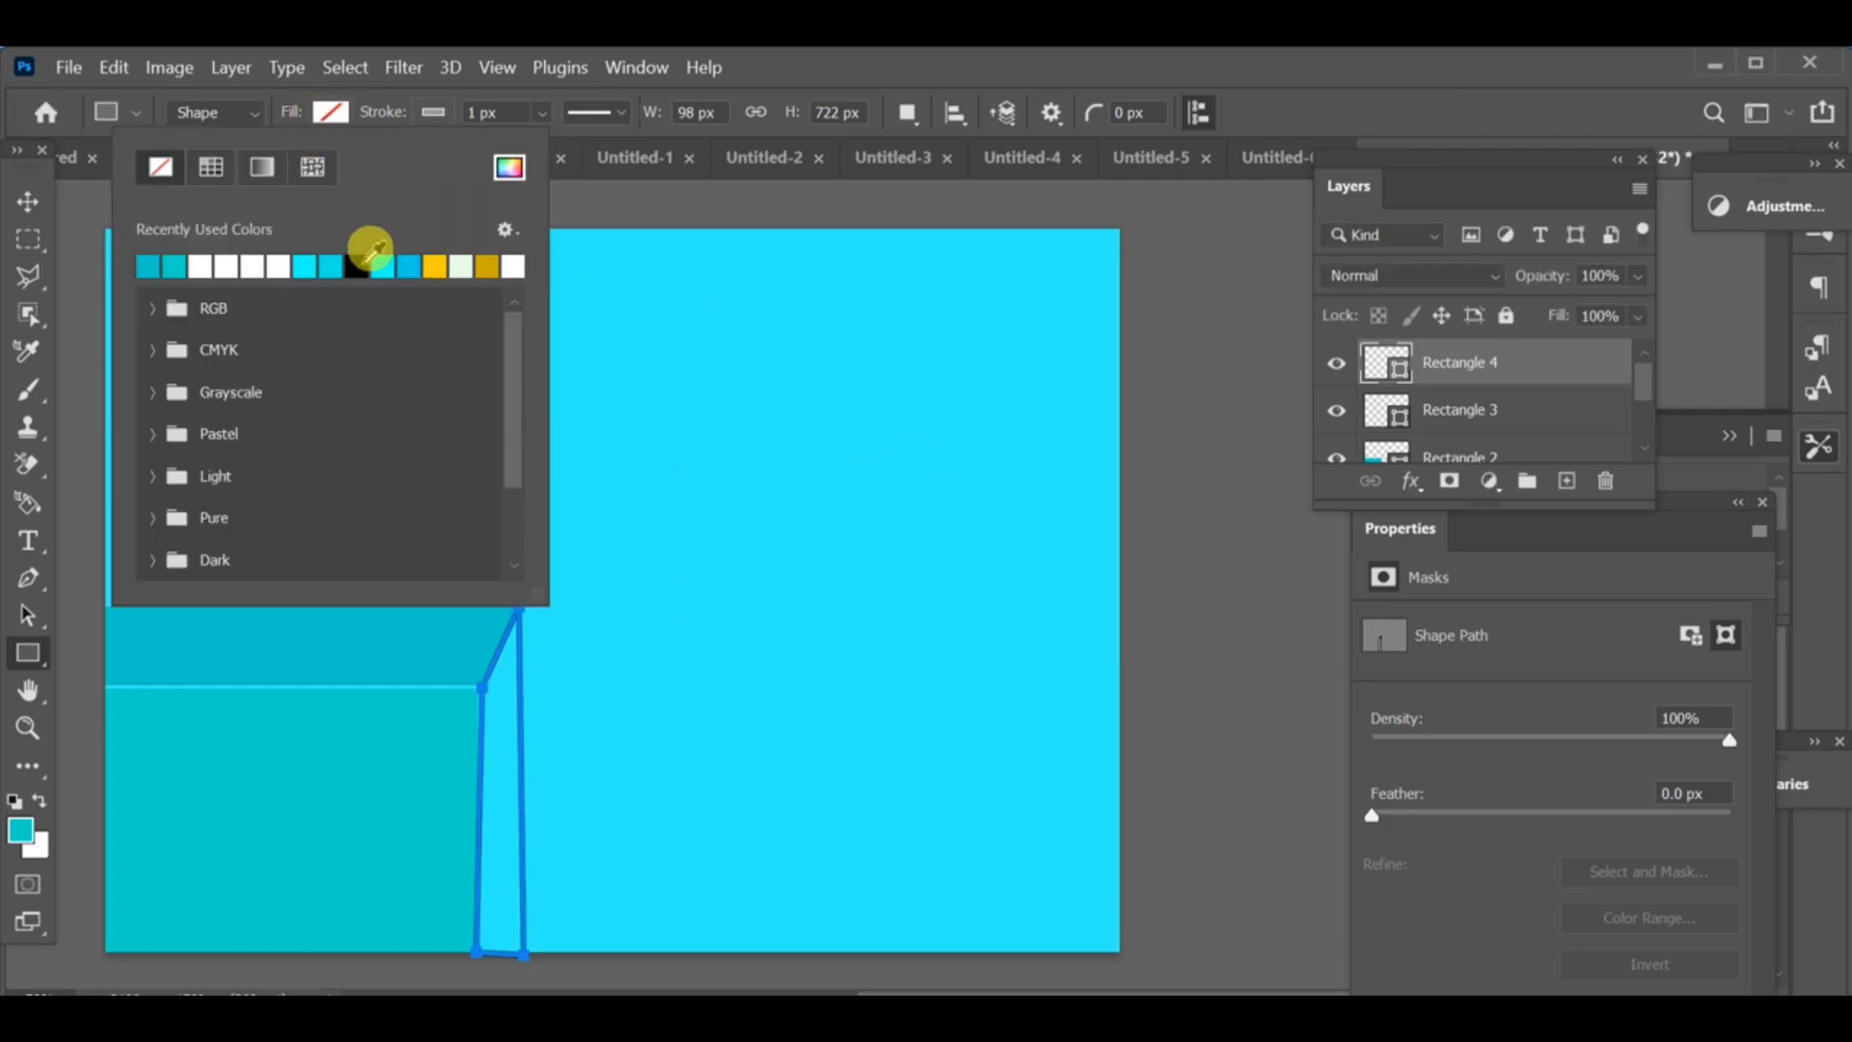
click(175, 262)
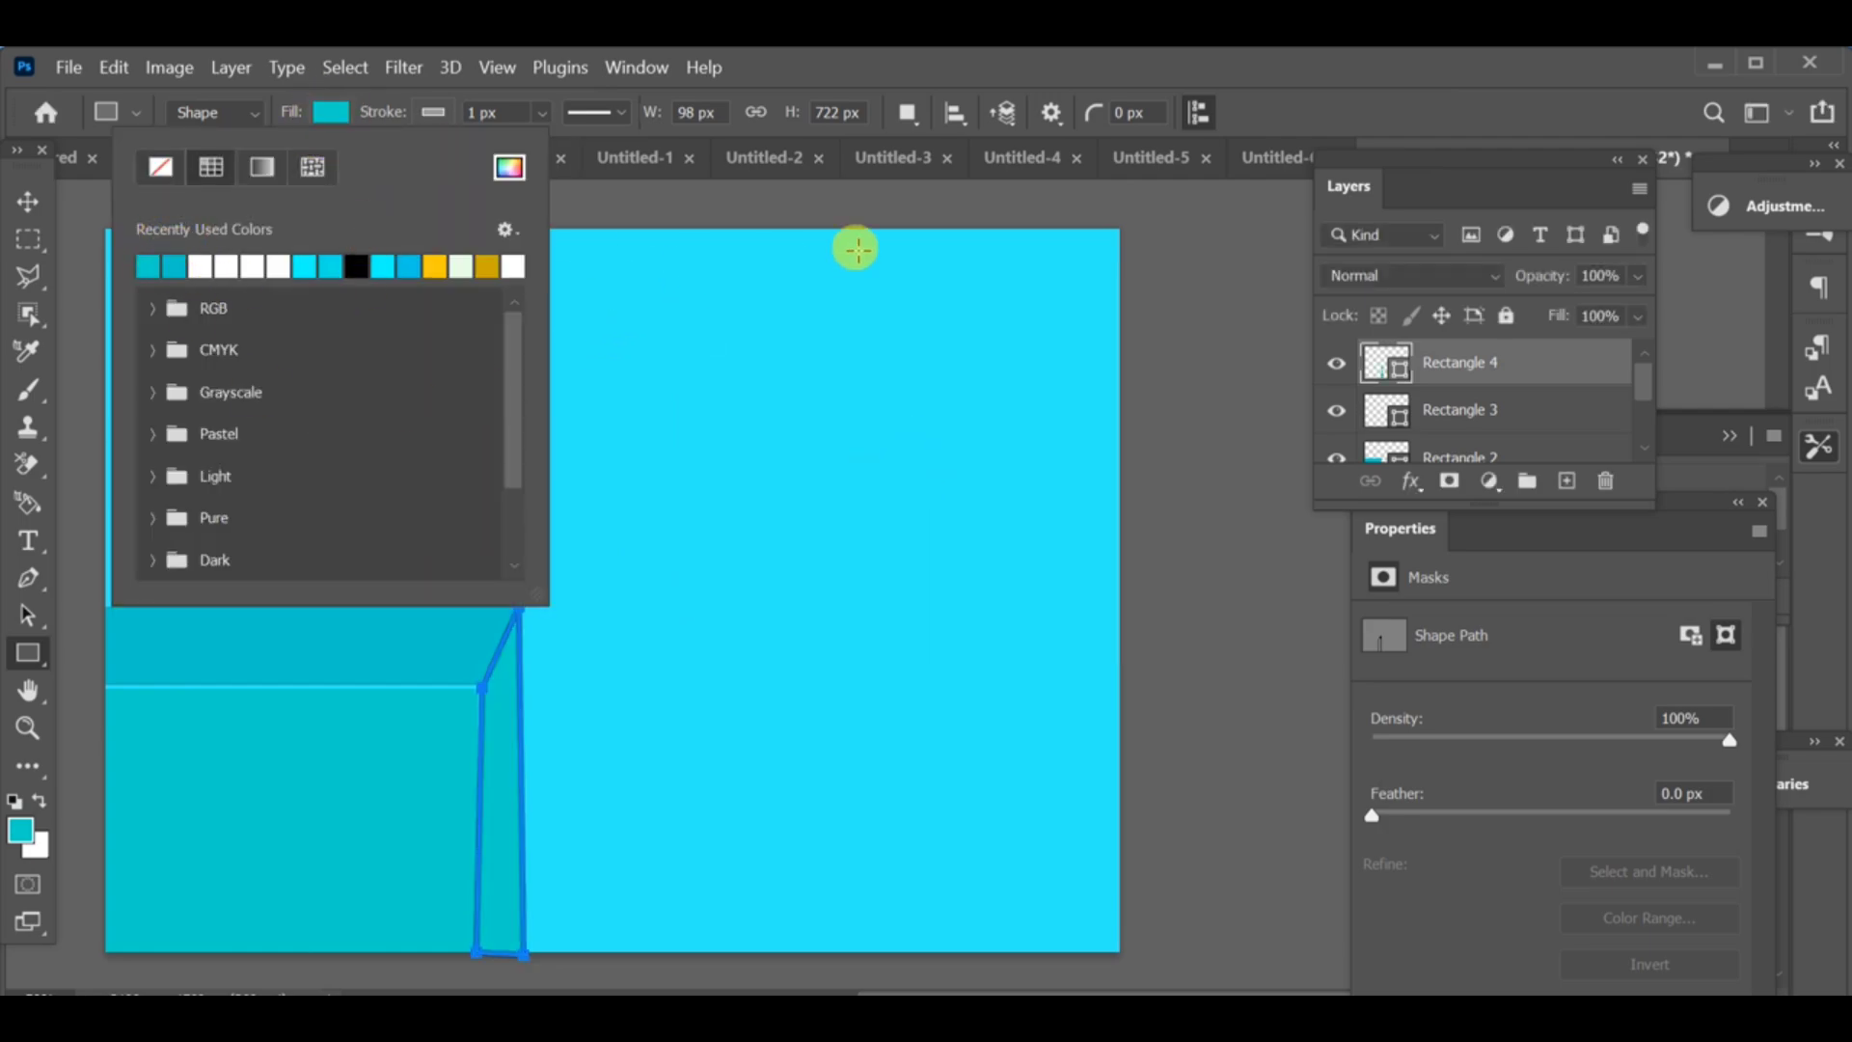
Step: Dismiss the colour and new-rectangle prompts and add an empty layer on top
click(1220, 207)
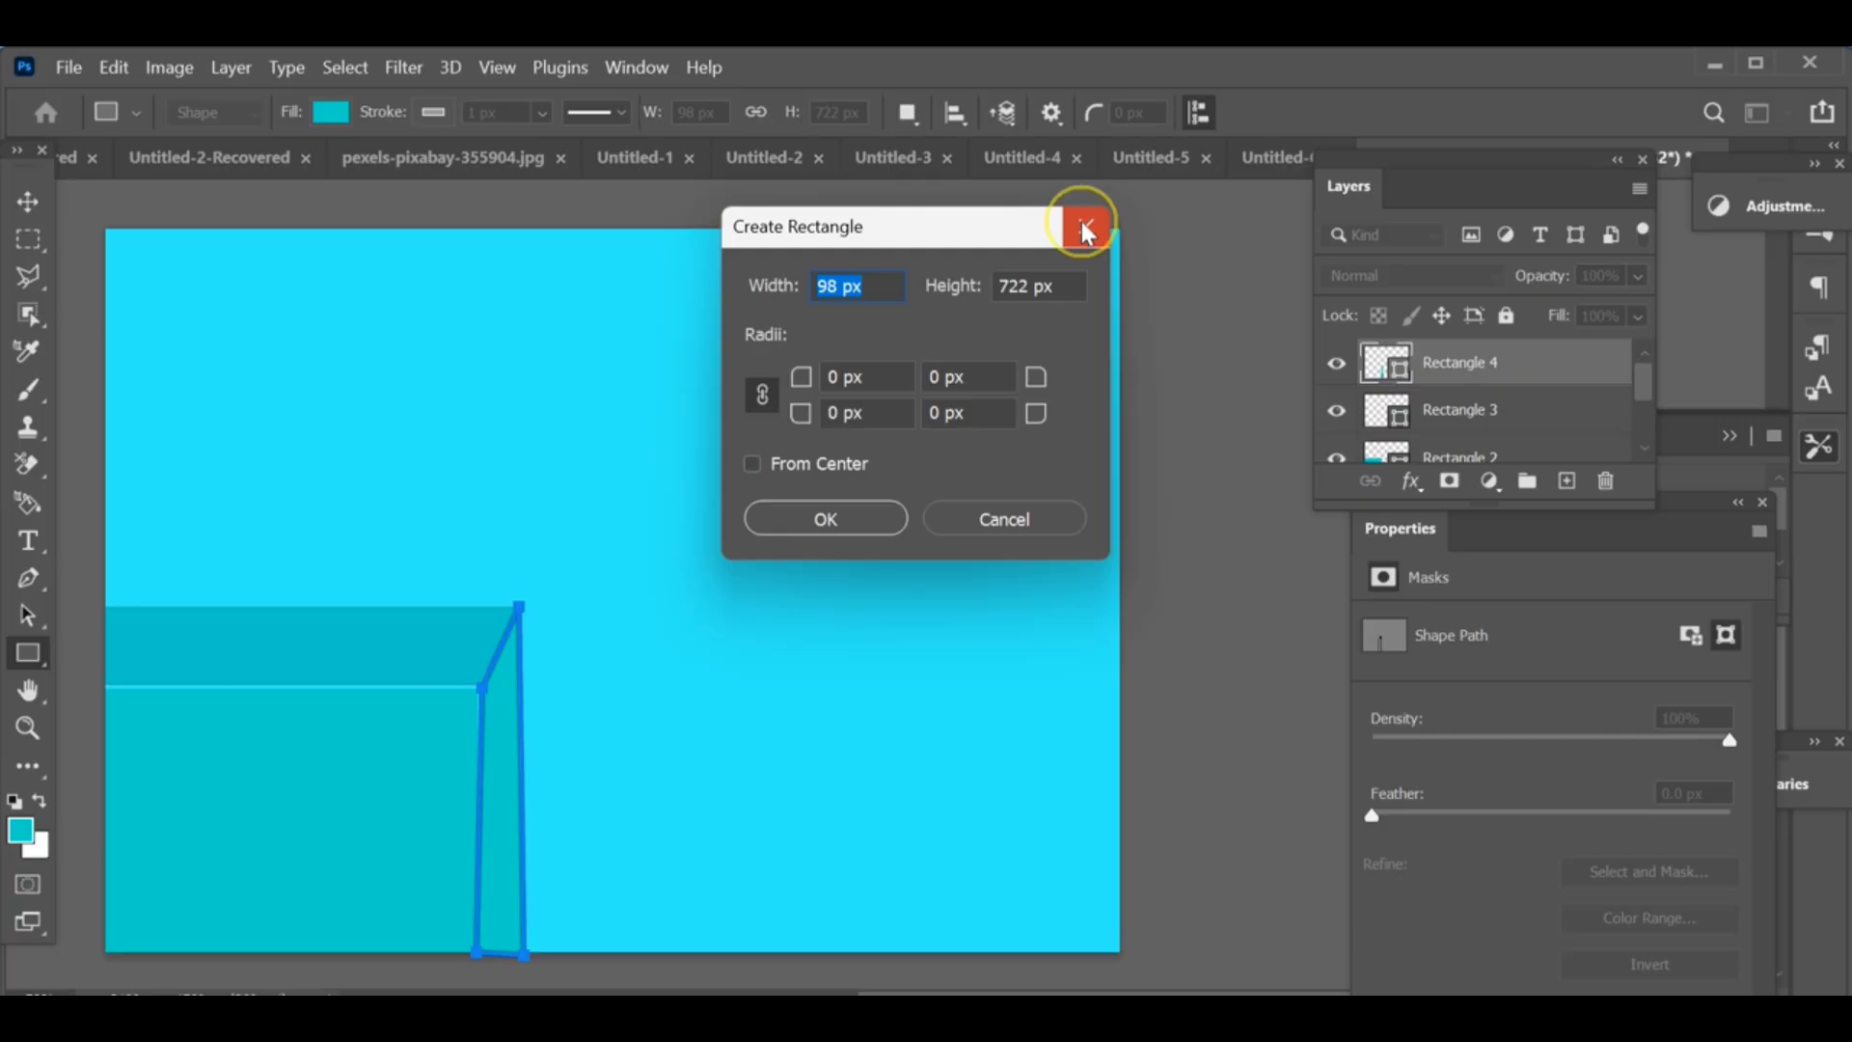
click(1085, 230)
click(1562, 482)
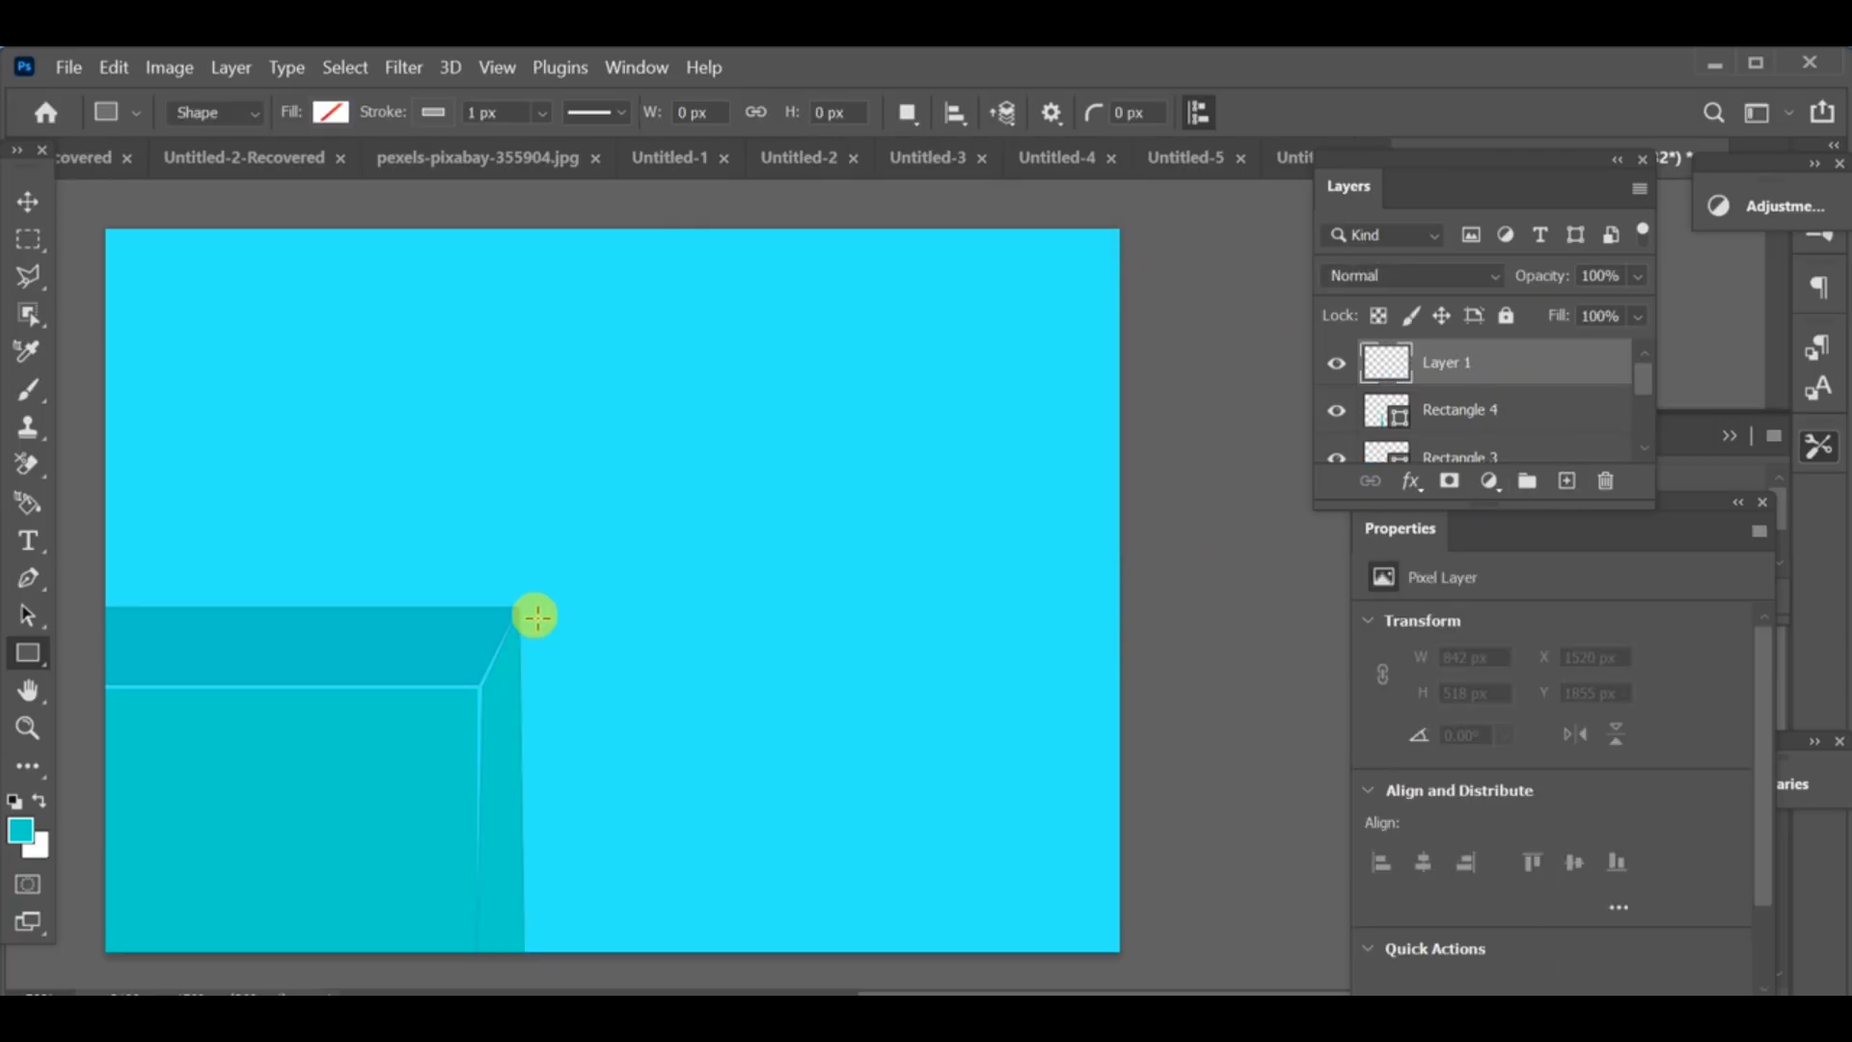